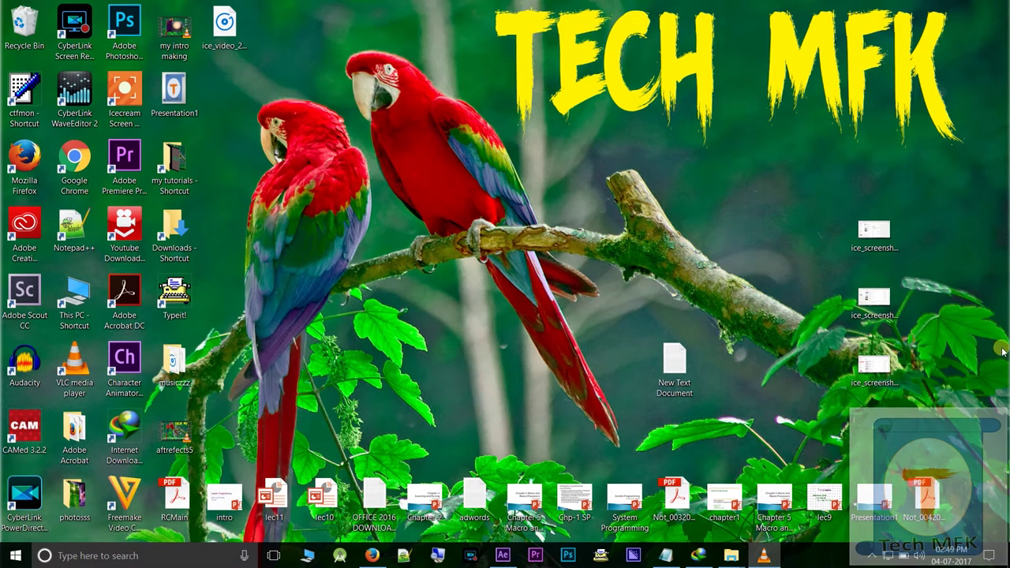
# In a new Firefox tab, search Google for 'download fml fonts'
pyautogui.click(871, 559)
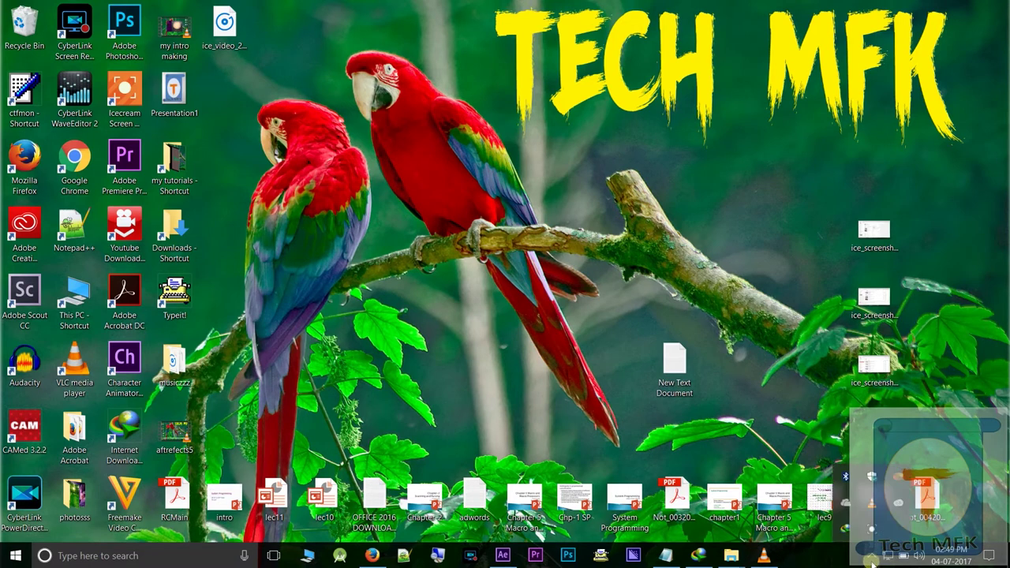
pyautogui.click(632, 227)
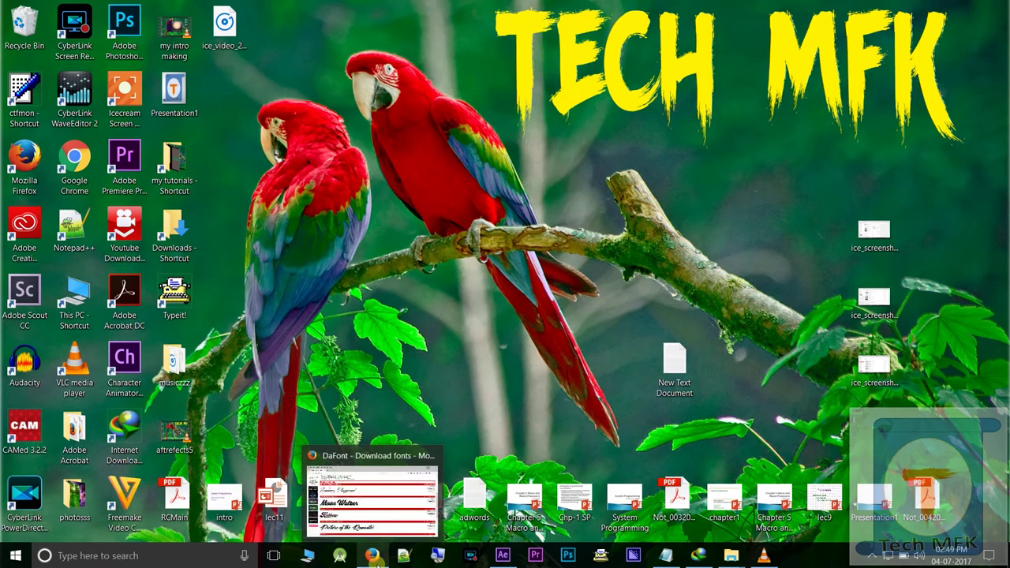
pyautogui.click(376, 557)
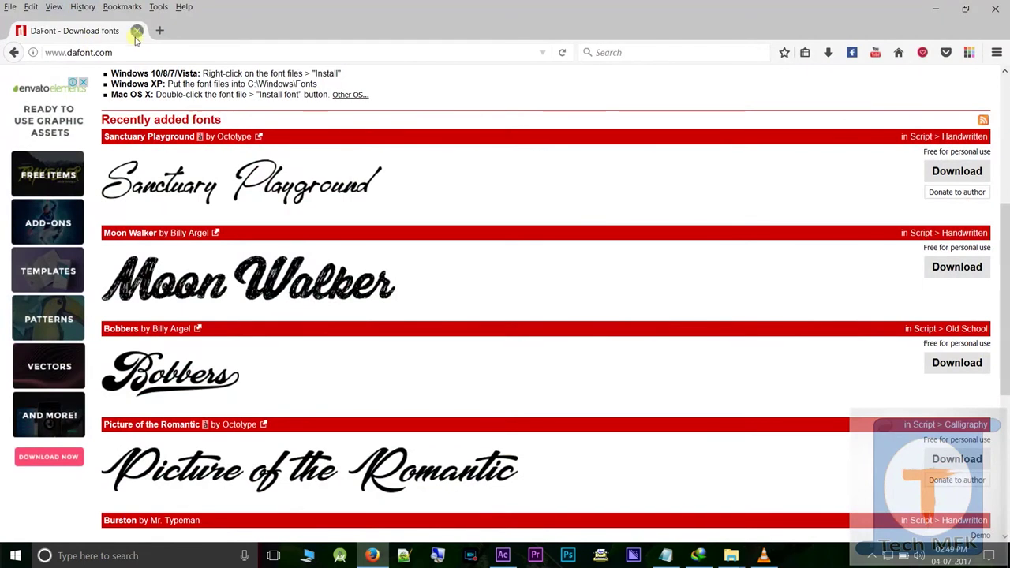
pyautogui.click(158, 32)
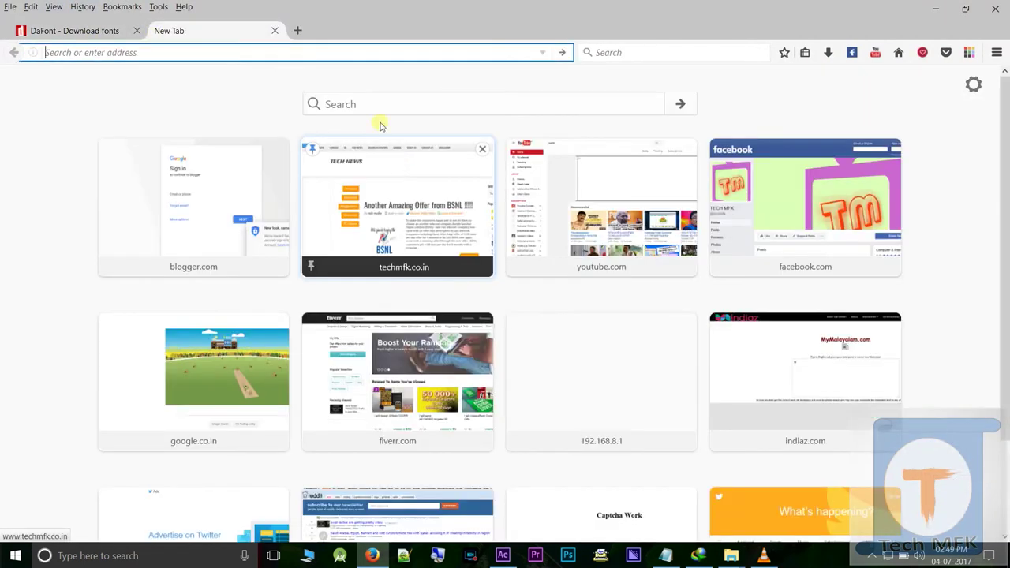
pyautogui.click(383, 104)
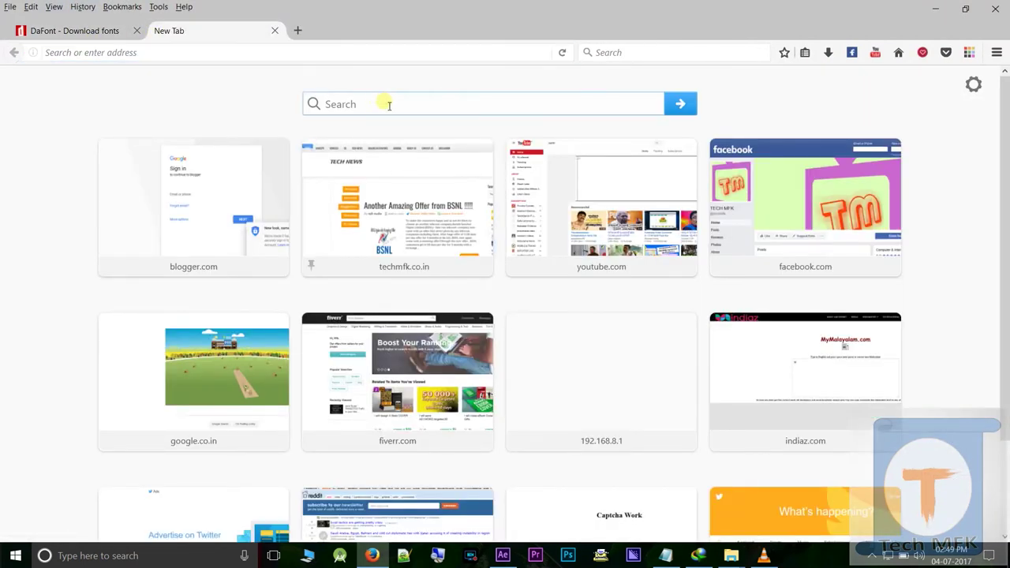
pyautogui.write('download fml ')
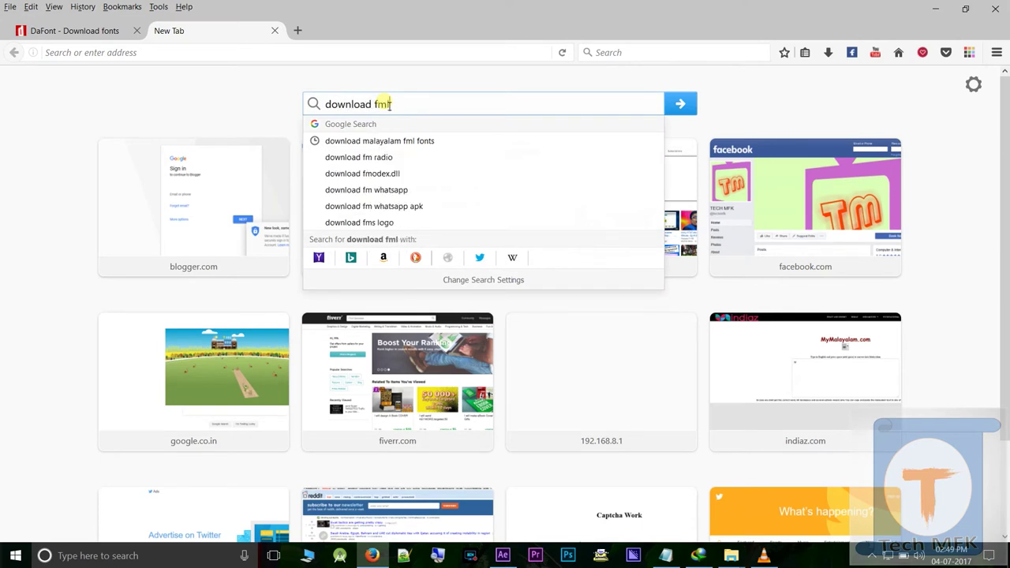
pyautogui.write('fonts')
pyautogui.press('Return')
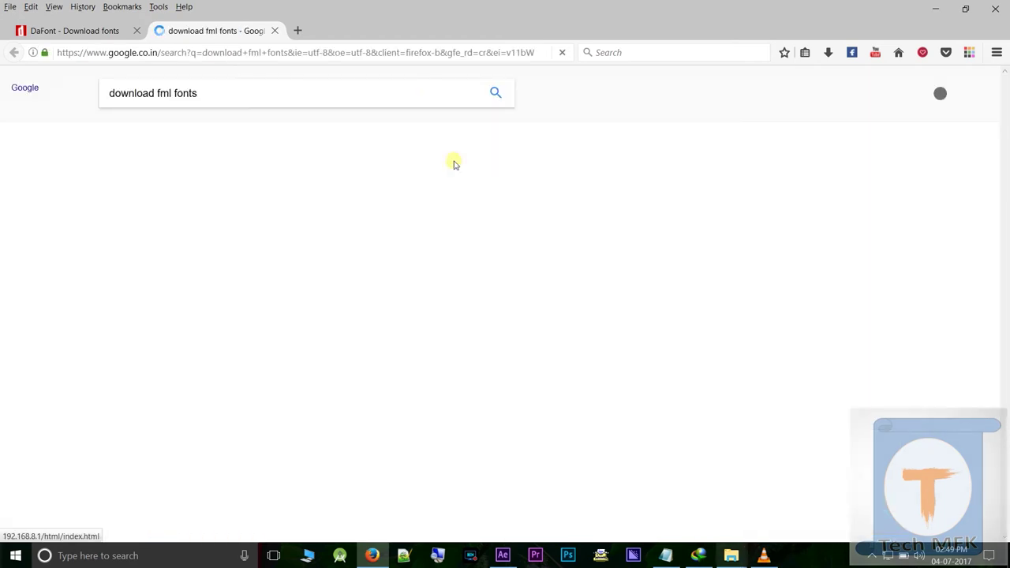
# Add 'malayalam' to the search query and rerun the search
pyautogui.click(158, 92)
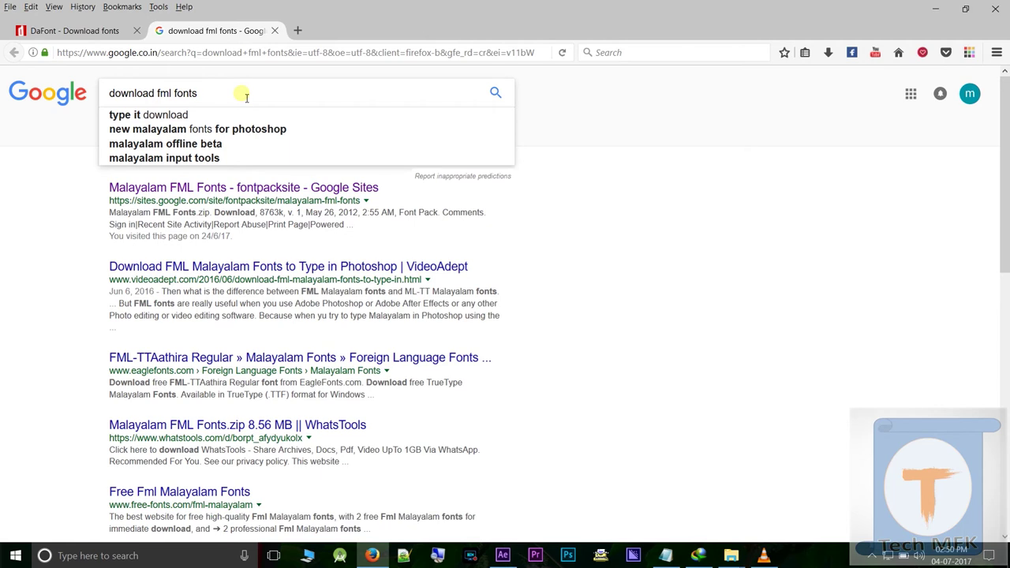
pyautogui.write('ma;')
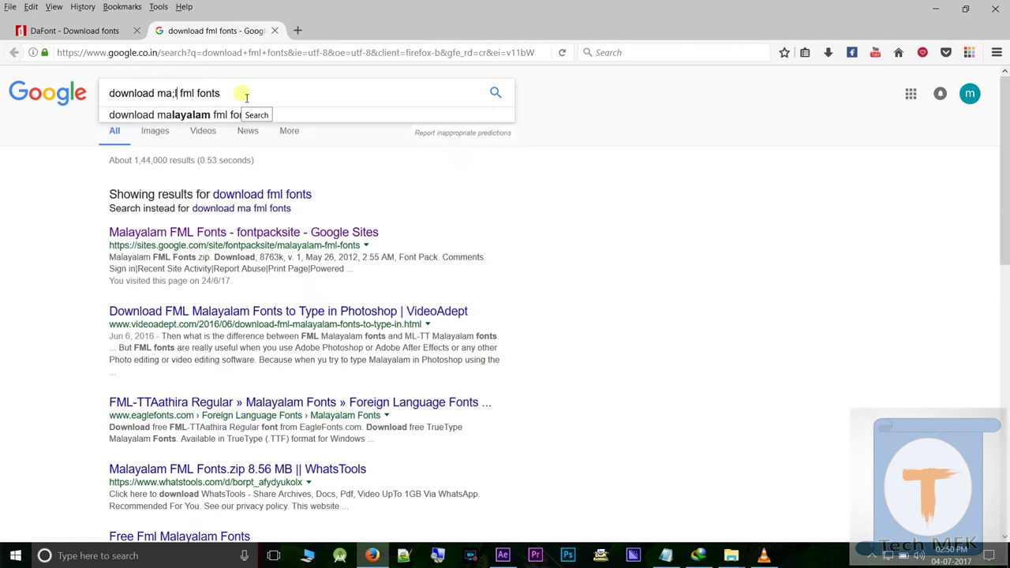
pyautogui.write('layala')
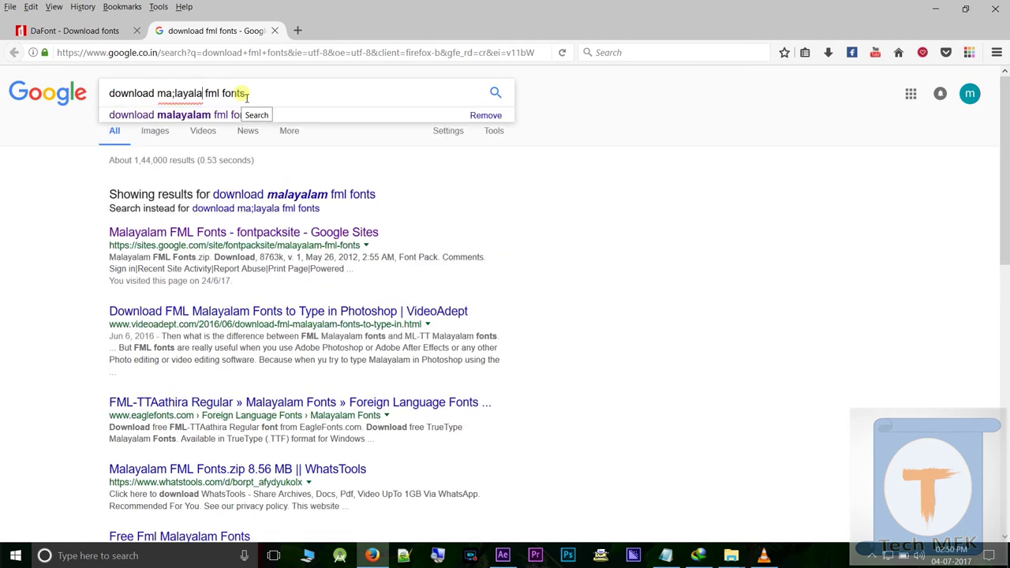
pyautogui.write('m')
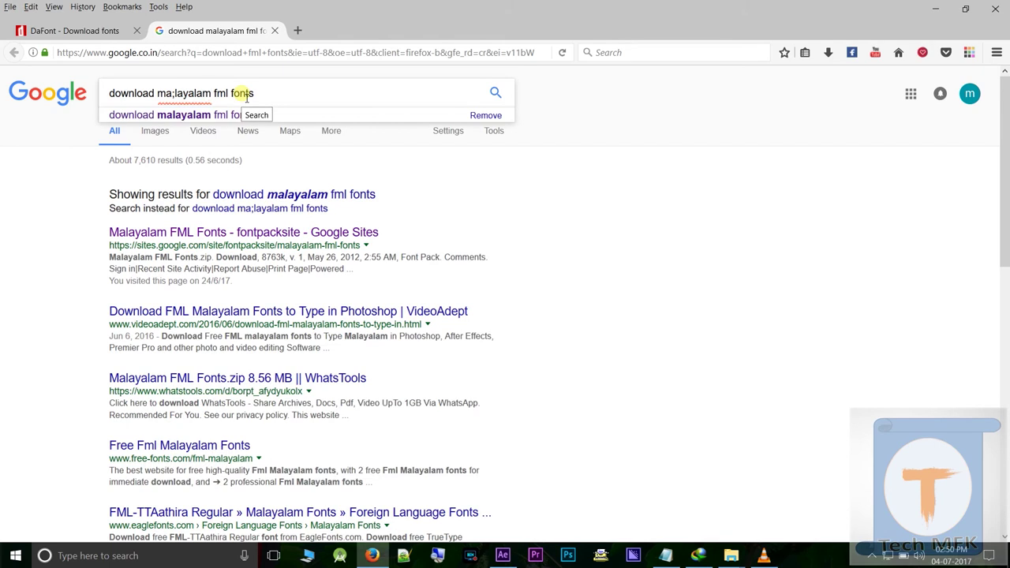
pyautogui.press('Return')
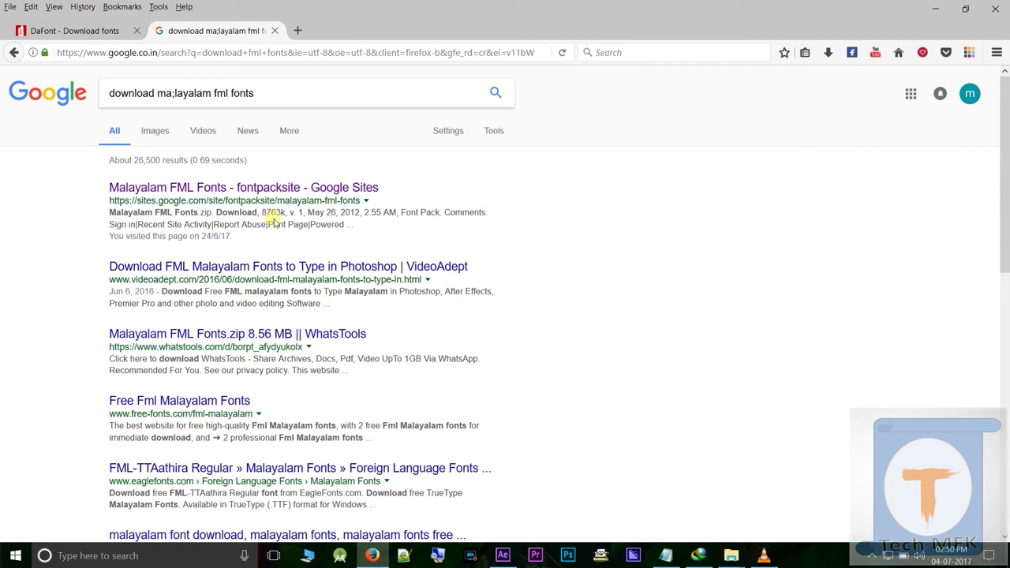
# Open the fontpacksite Malayalam FML Fonts page and download Malayalam FML Fonts.zip (8.556 MB) through IDM
pyautogui.click(190, 192)
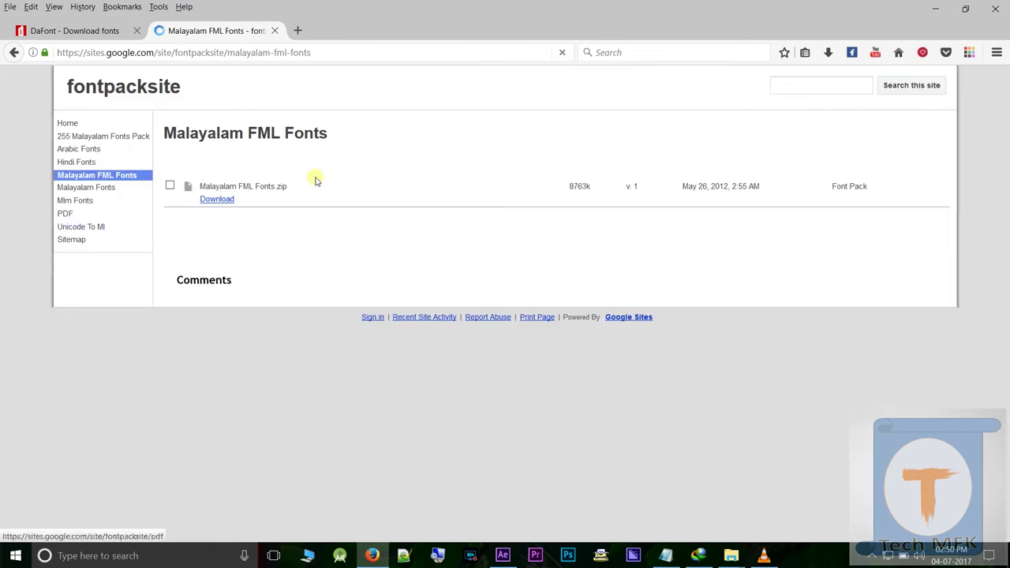
pyautogui.click(229, 199)
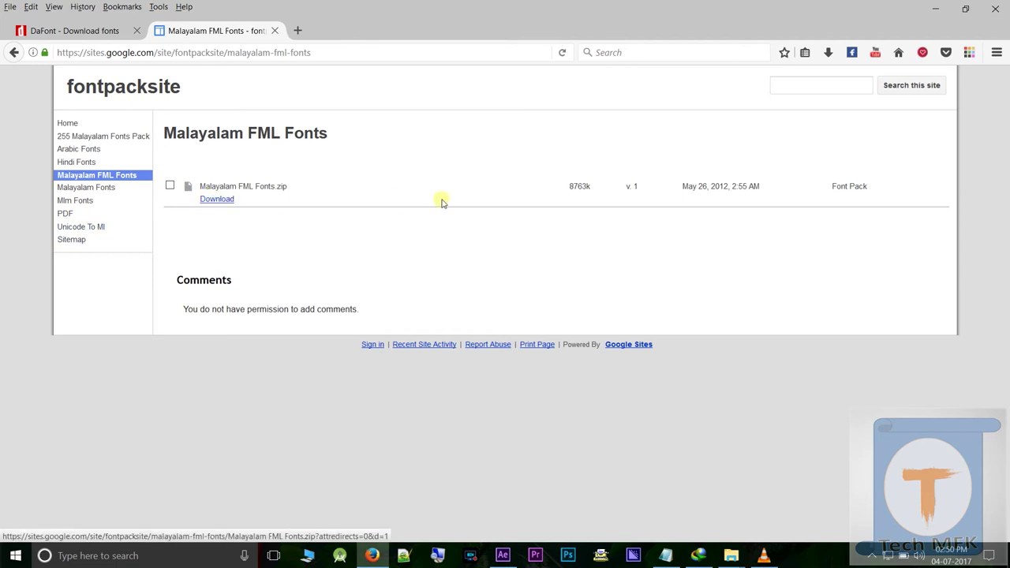
pyautogui.click(209, 201)
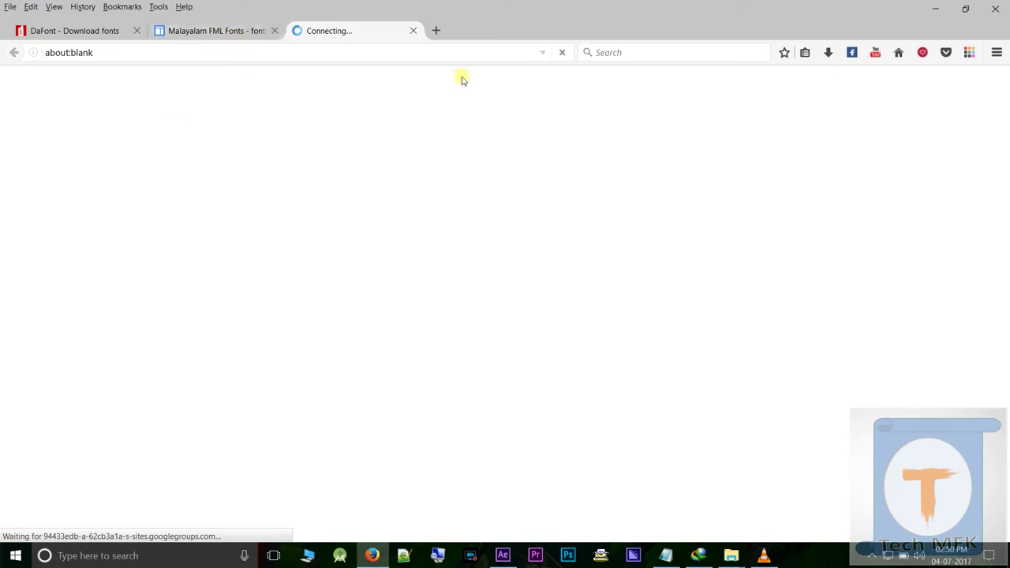
pyautogui.click(513, 336)
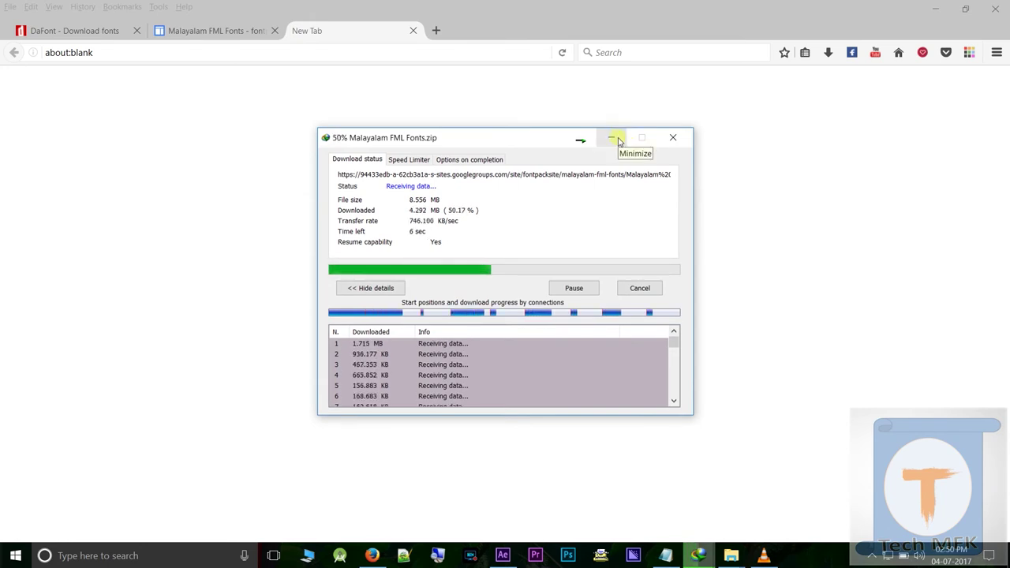
# From Internet Download Manager, open the Downloads\Compressed folder containing Malayalam FML Fonts.zip
pyautogui.click(615, 139)
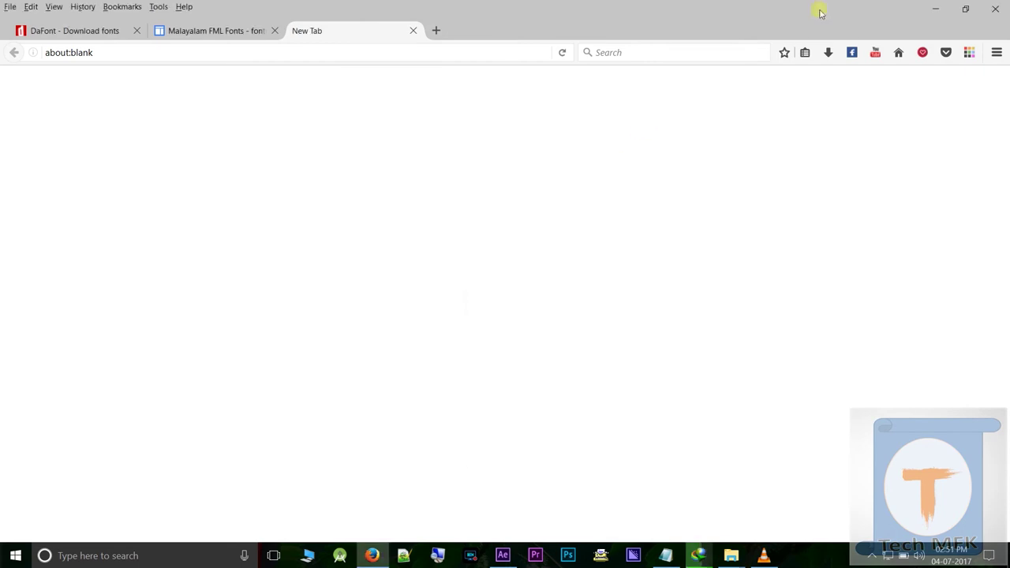
pyautogui.click(935, 9)
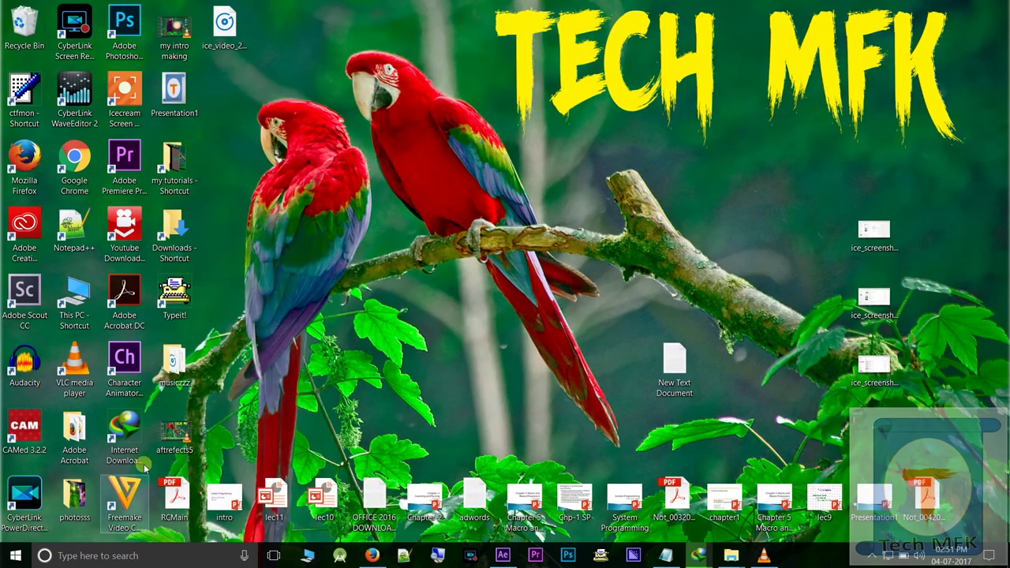
pyautogui.rightClick(128, 431)
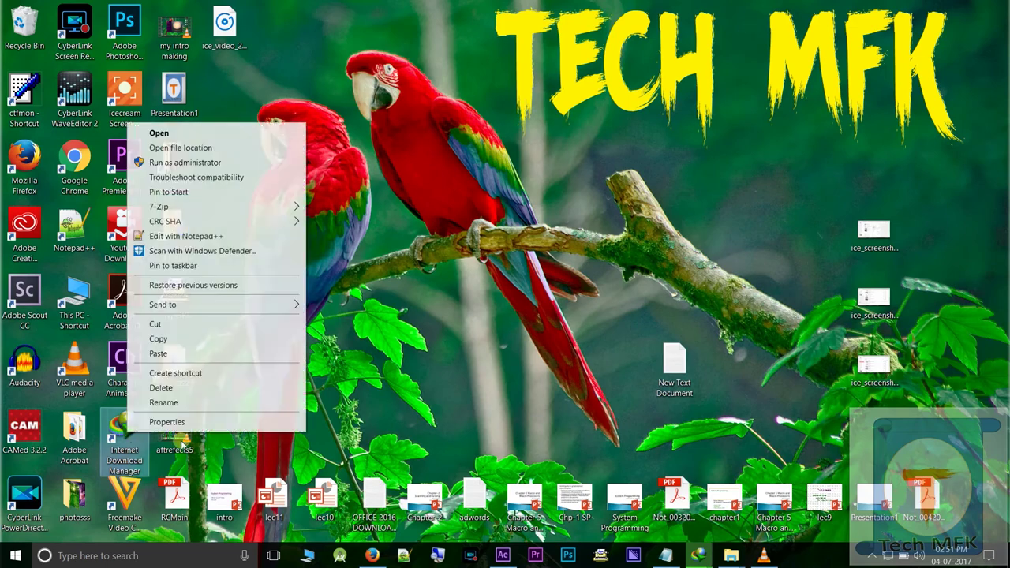
pyautogui.click(158, 133)
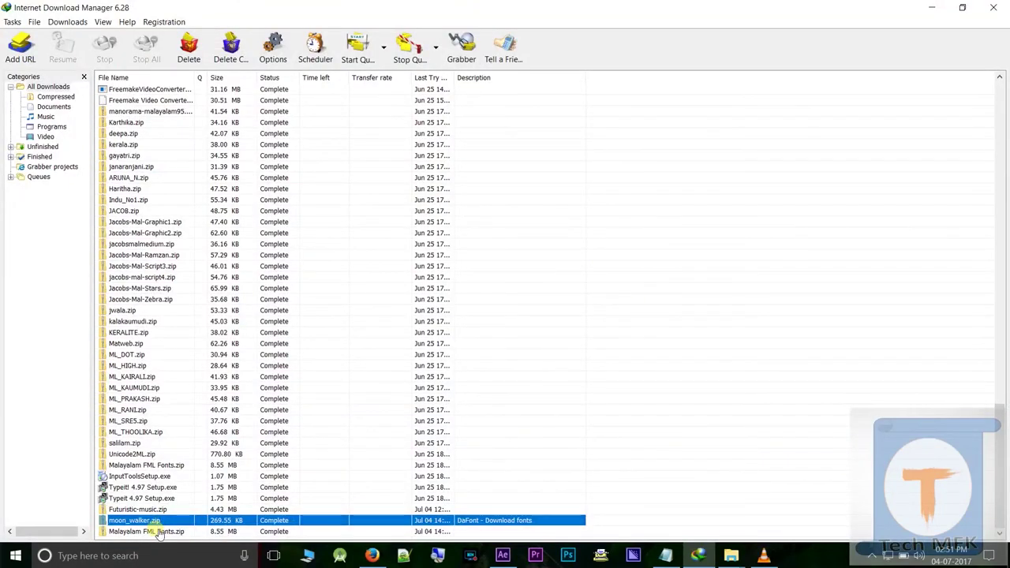
pyautogui.click(158, 532)
pyautogui.rightClick(158, 533)
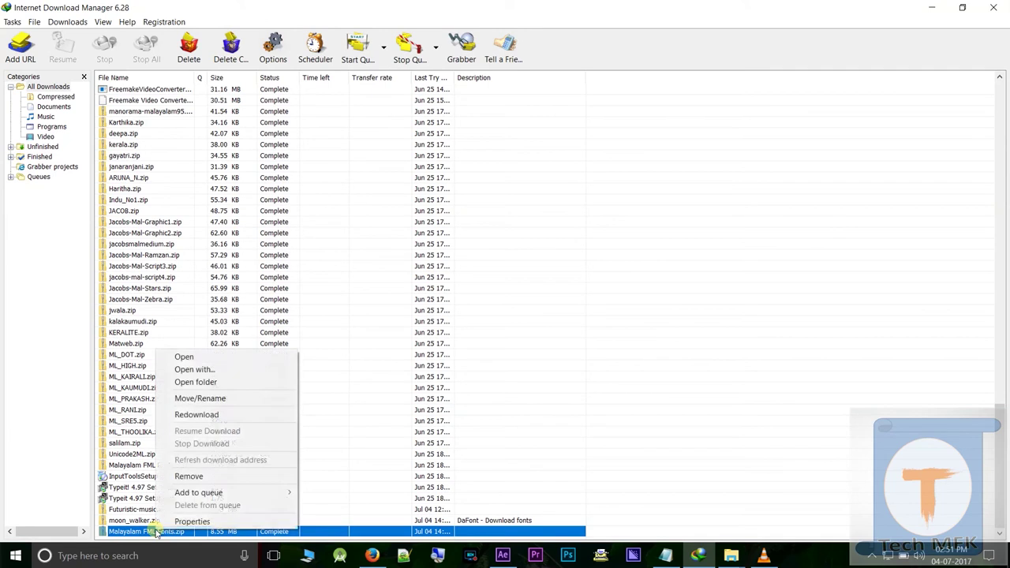
pyautogui.click(195, 383)
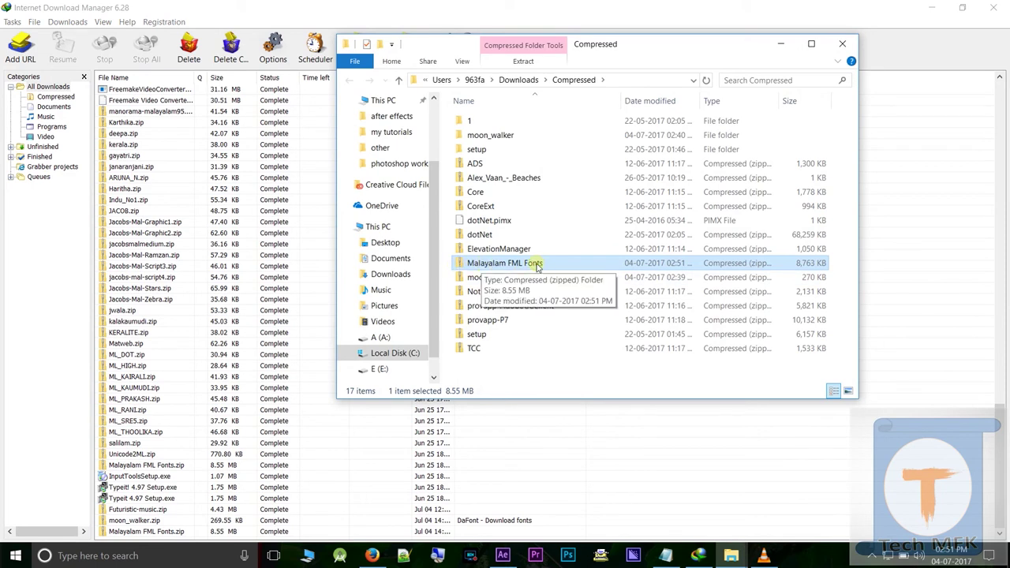
# Extract the zip into a Malayalam FML Fonts folder and open its FML_Fonts subfolder
pyautogui.rightClick(537, 267)
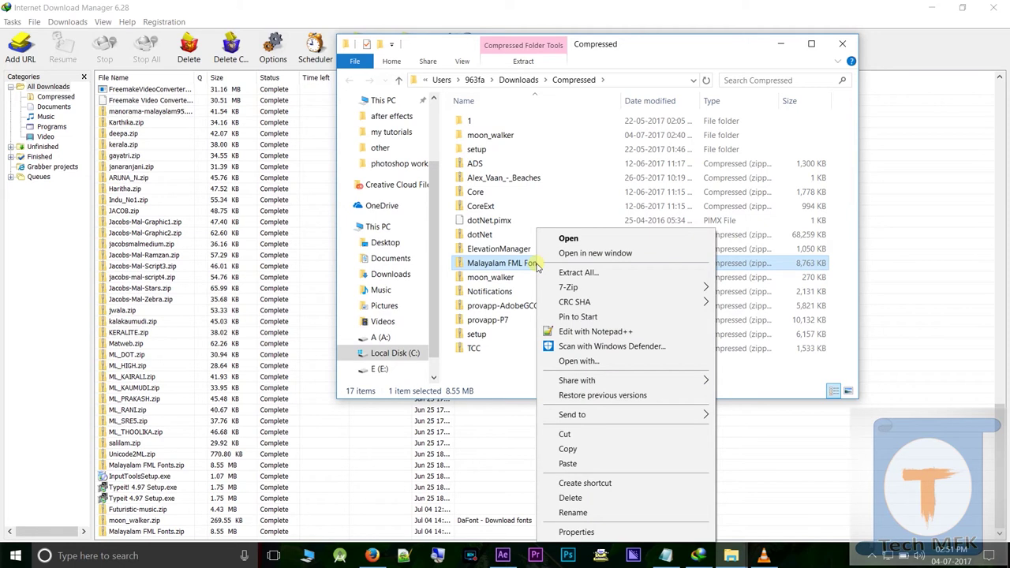
pyautogui.moveTo(632, 289)
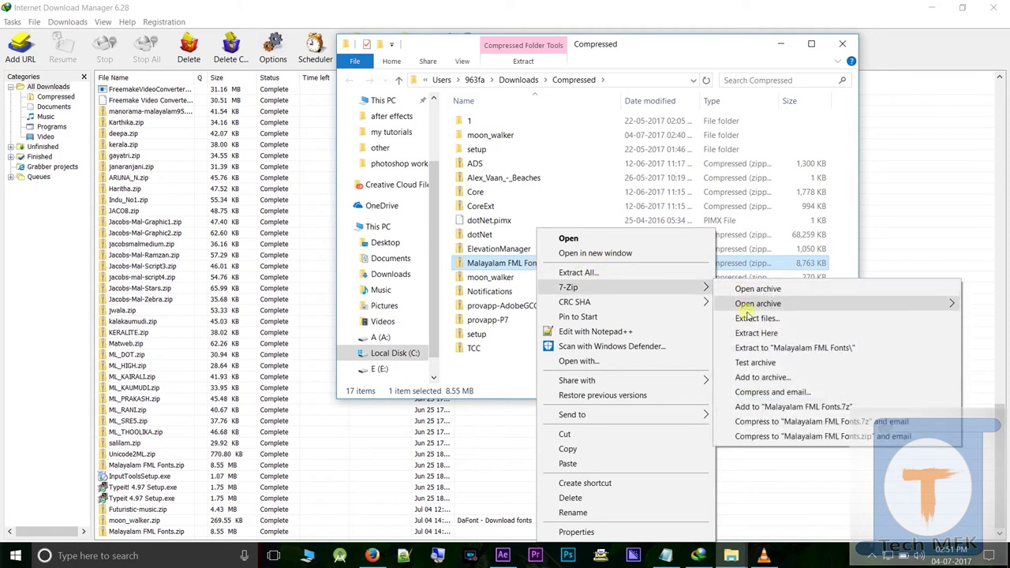
pyautogui.click(754, 348)
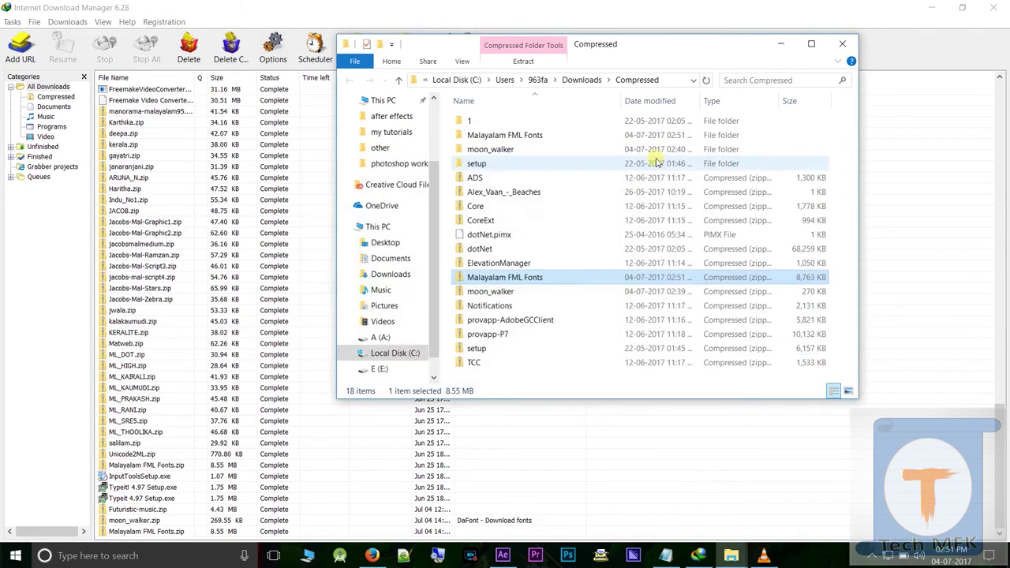
pyautogui.doubleClick(552, 136)
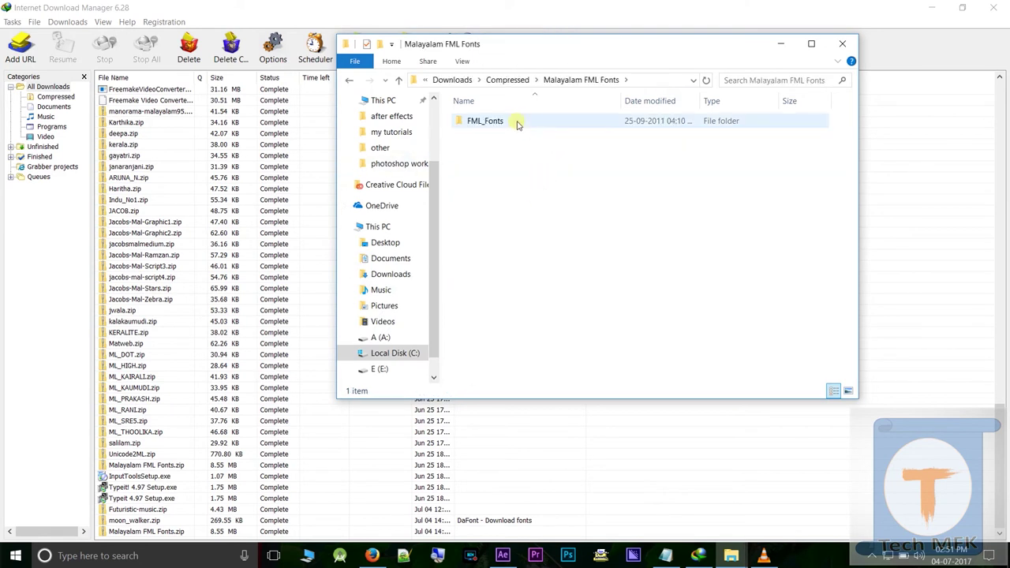
pyautogui.doubleClick(518, 125)
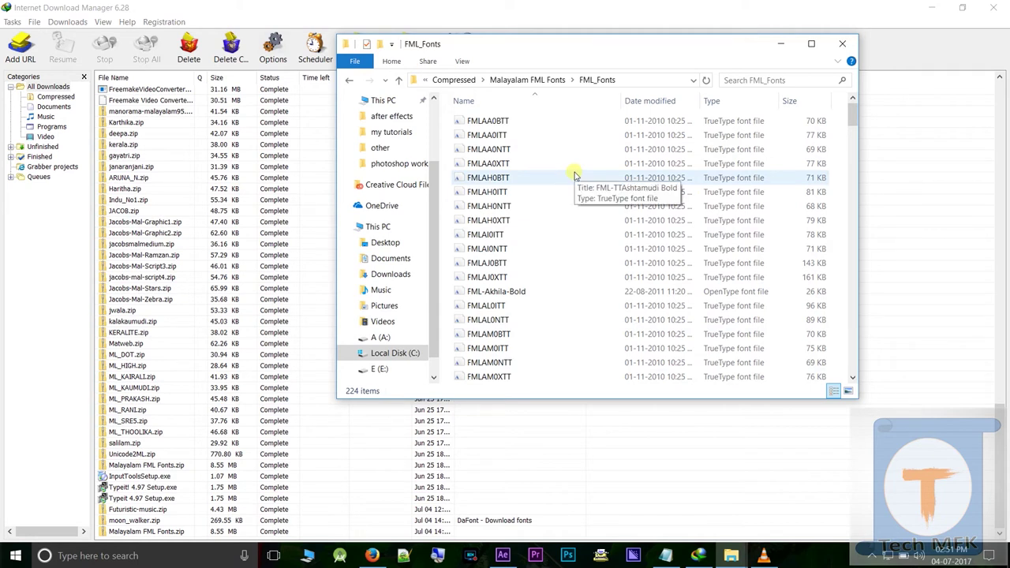
# Copy all 224 font files and minimize File Explorer
pyautogui.hotkey('ctrl', 'a')
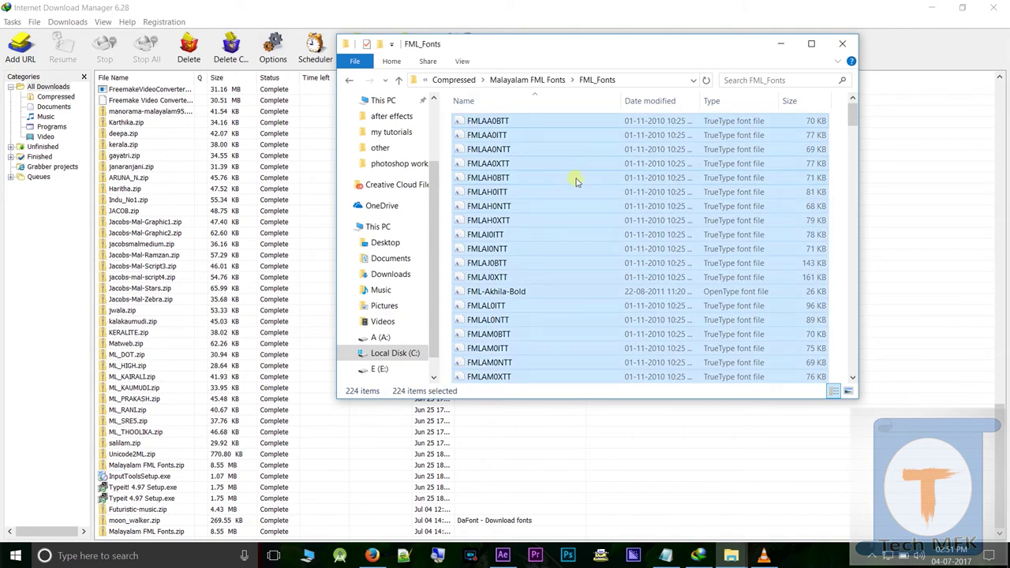
pyautogui.rightClick(576, 182)
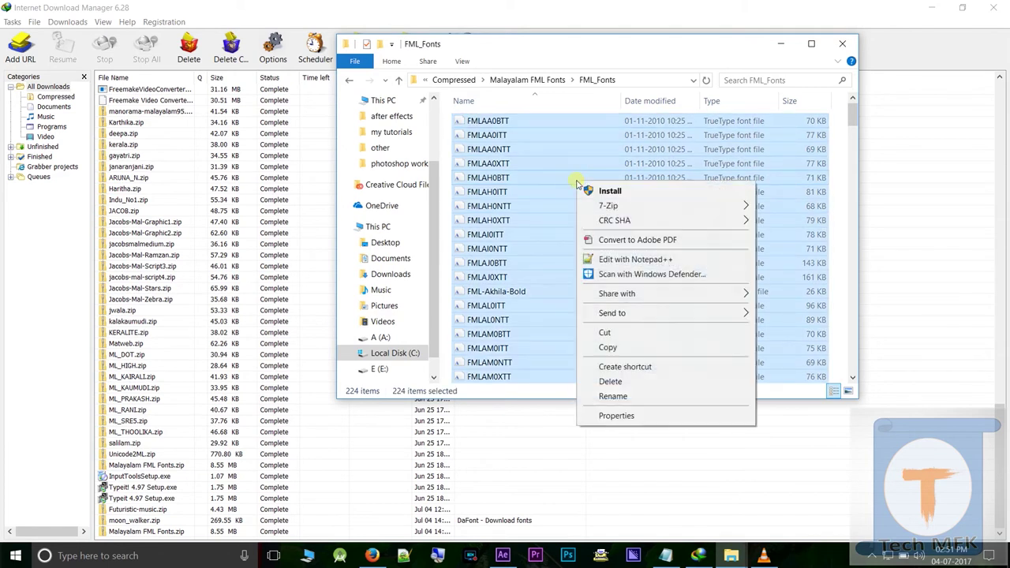
pyautogui.click(609, 347)
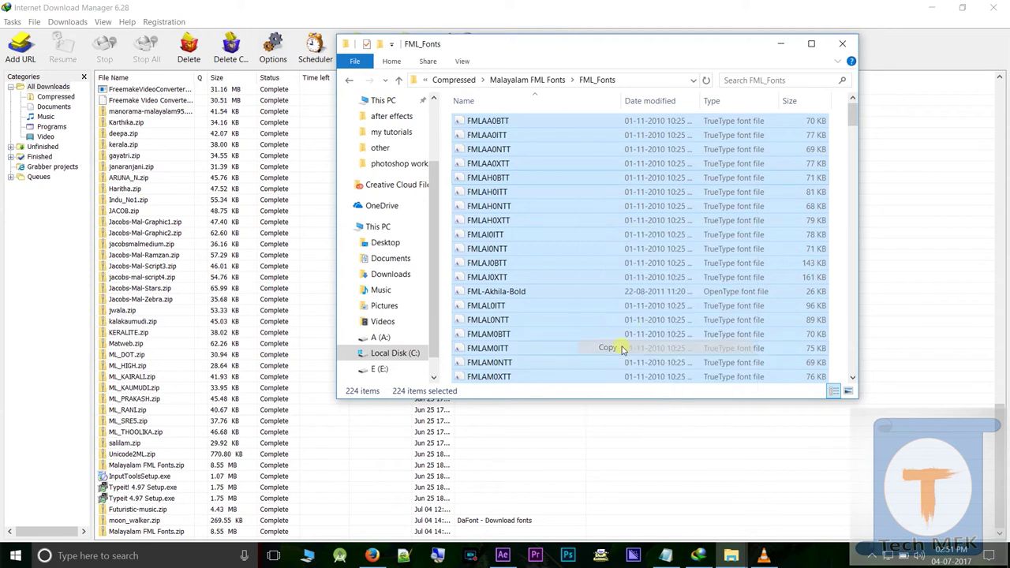
pyautogui.click(776, 44)
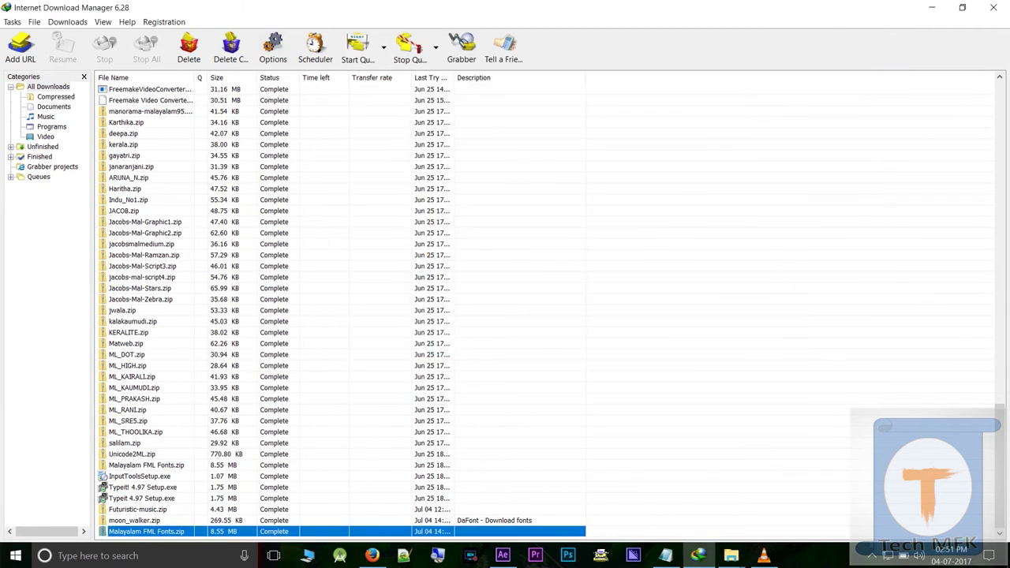
# Open Local Disk (C:) from This PC in a maximized File Explorer window
pyautogui.click(932, 8)
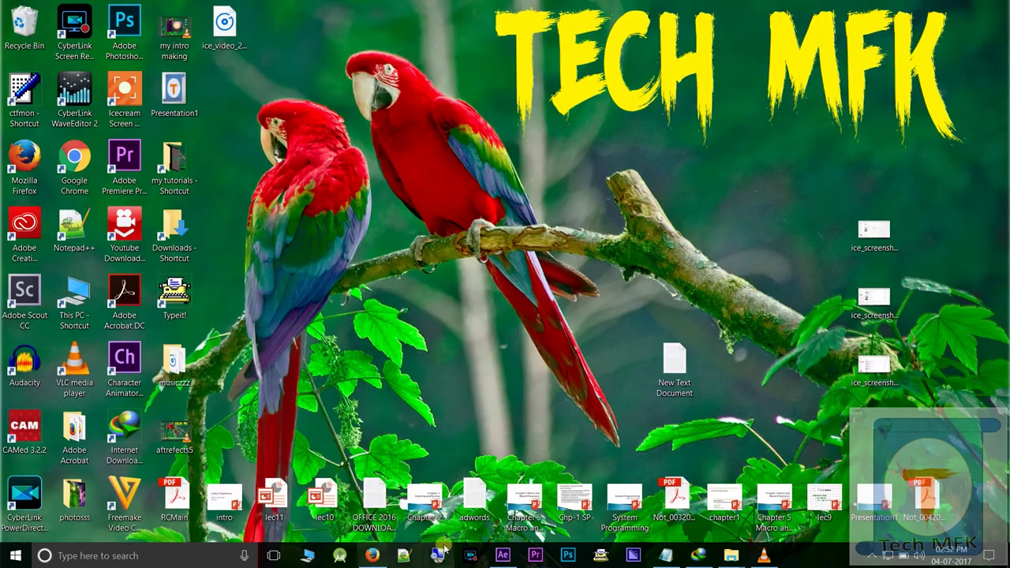
pyautogui.click(308, 556)
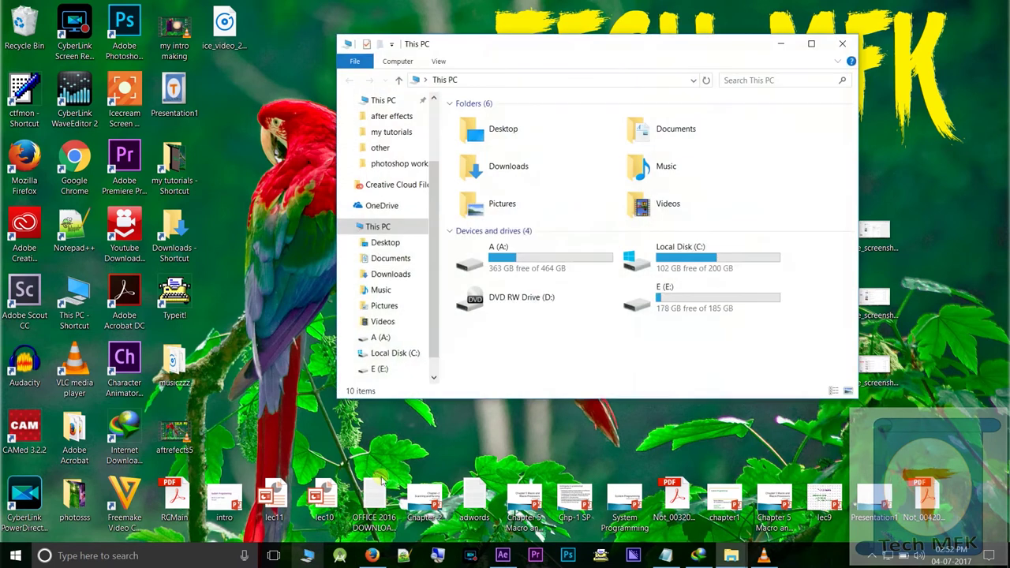
pyautogui.click(717, 257)
pyautogui.doubleClick(717, 258)
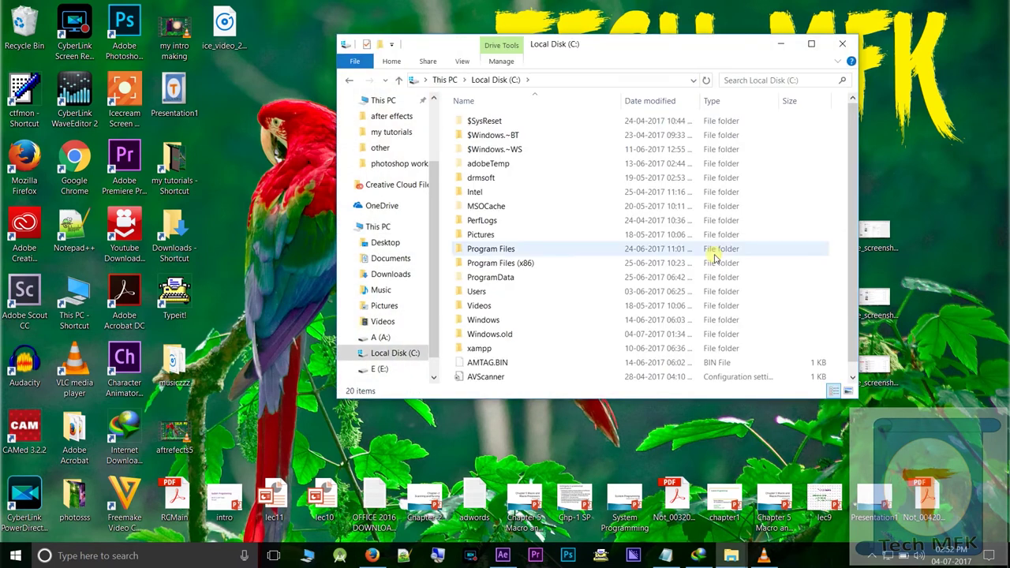
pyautogui.click(822, 44)
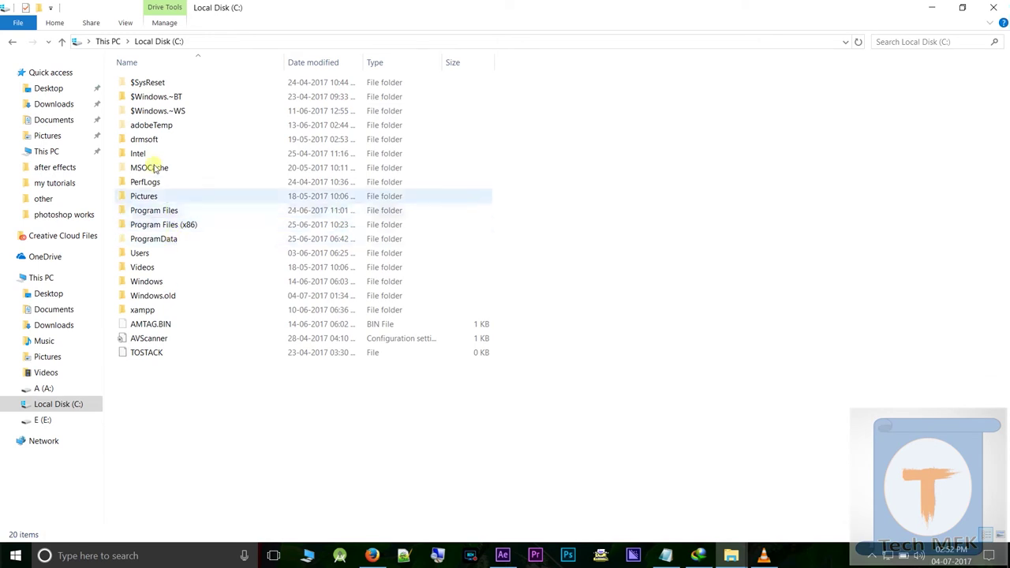
# Open Windows\Fonts and scroll through the installed font list
pyautogui.doubleClick(156, 282)
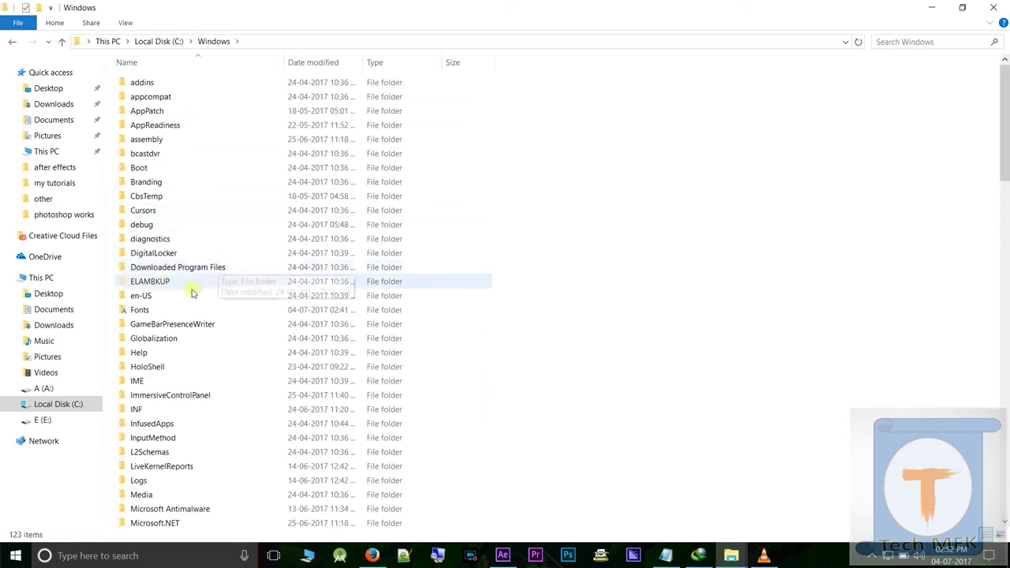
pyautogui.doubleClick(161, 315)
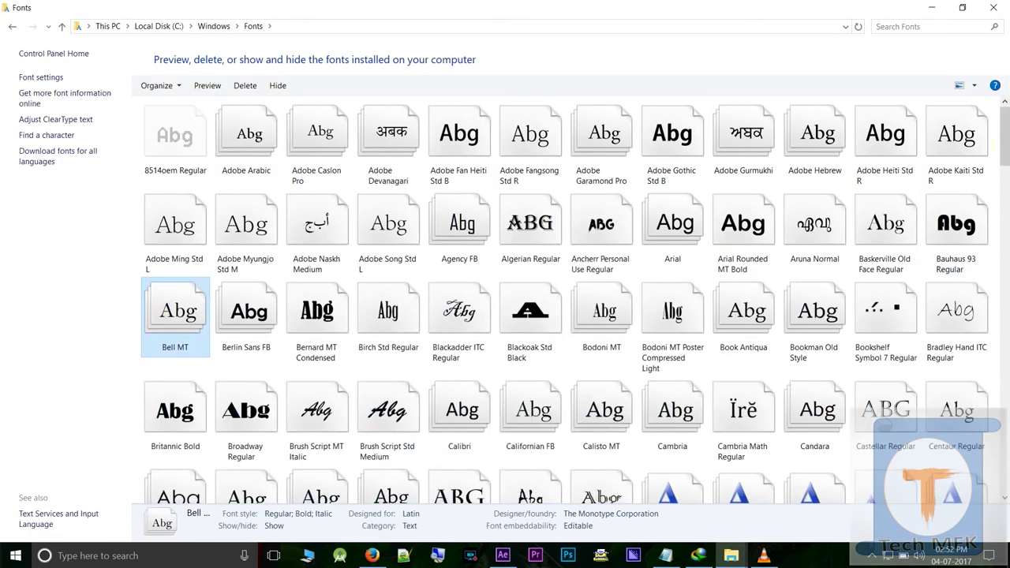
pyautogui.scroll(-10, 876, 236)
pyautogui.scroll(-10, 877, 237)
pyautogui.scroll(20, 876, 237)
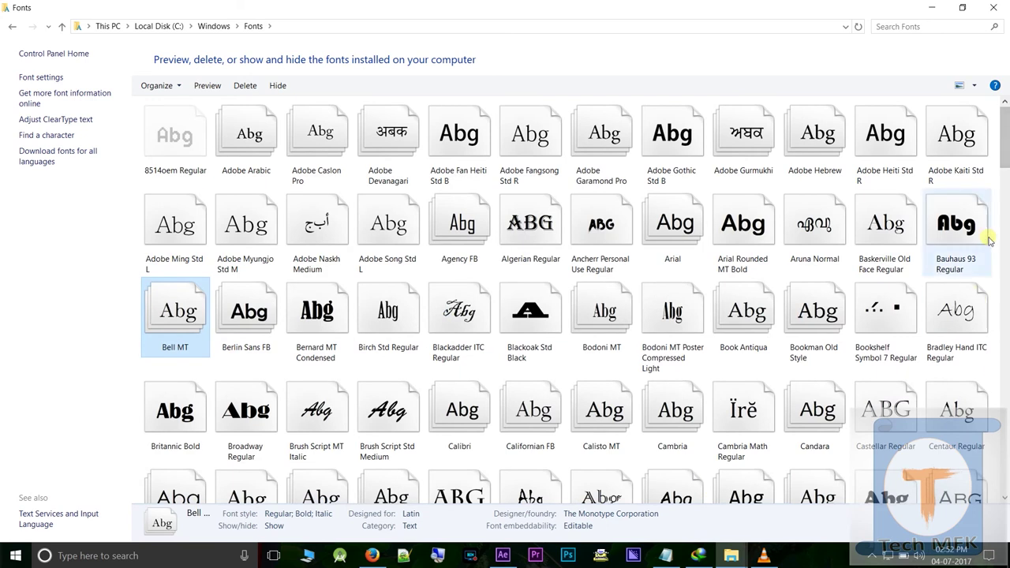
pyautogui.scroll(-10, 821, 406)
pyautogui.scroll(-10, 821, 407)
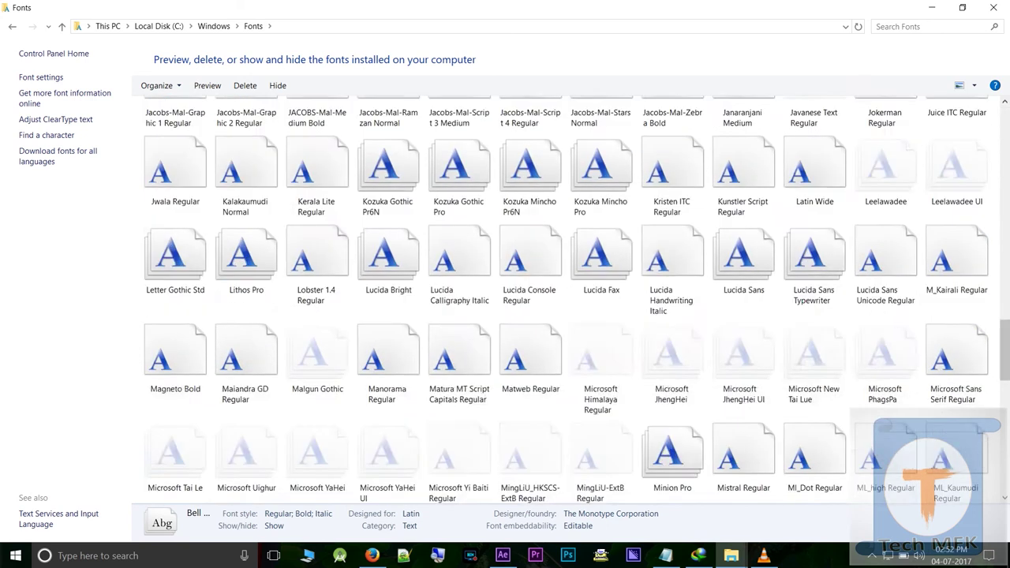
pyautogui.scroll(-10, 821, 406)
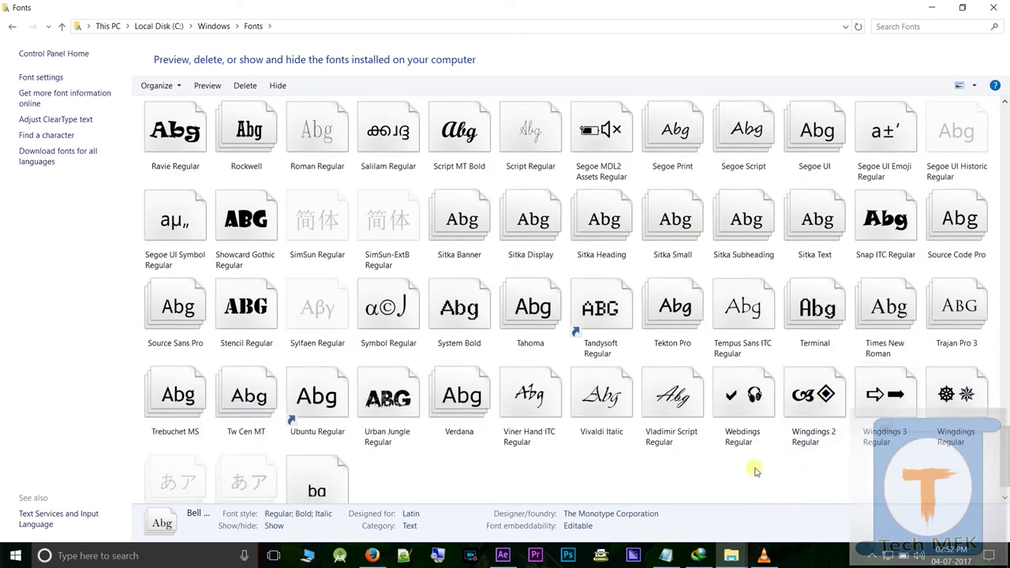
# Paste the copied fonts into the Fonts folder, skipping the already-installed FML-TTAshtamudi Bold and Italic
pyautogui.rightClick(790, 474)
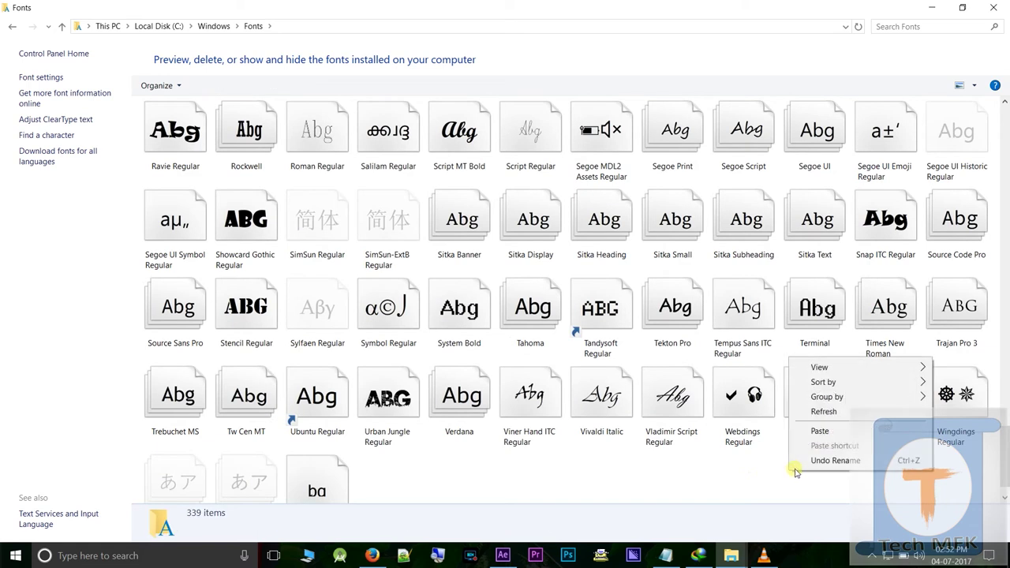
pyautogui.click(823, 431)
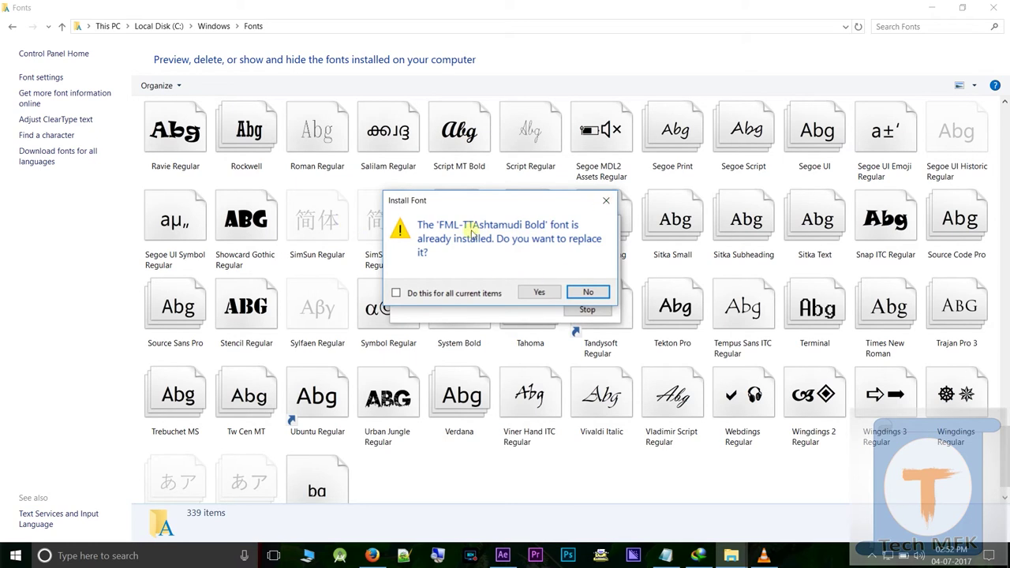
pyautogui.click(607, 203)
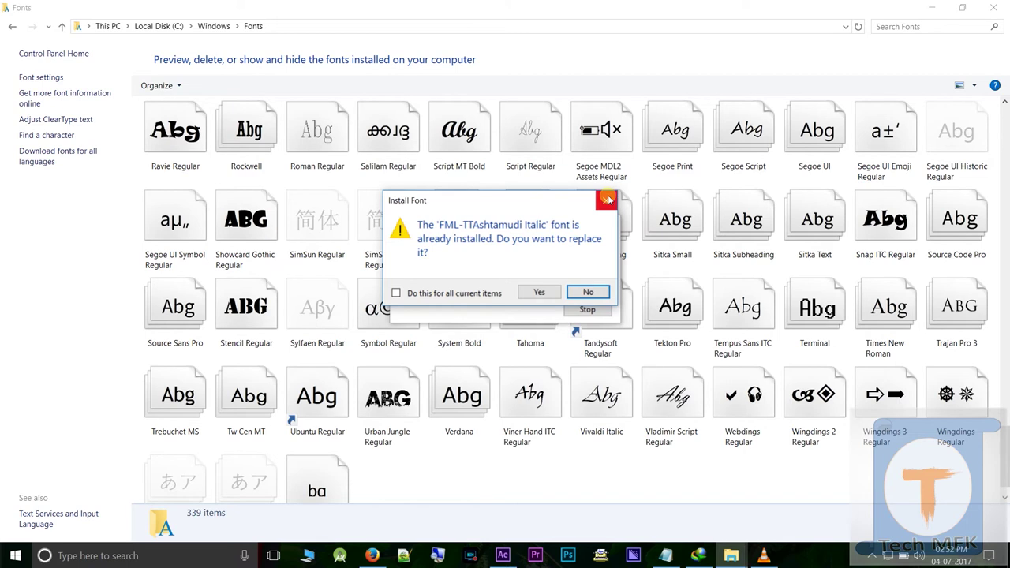
pyautogui.click(607, 200)
pyautogui.click(607, 201)
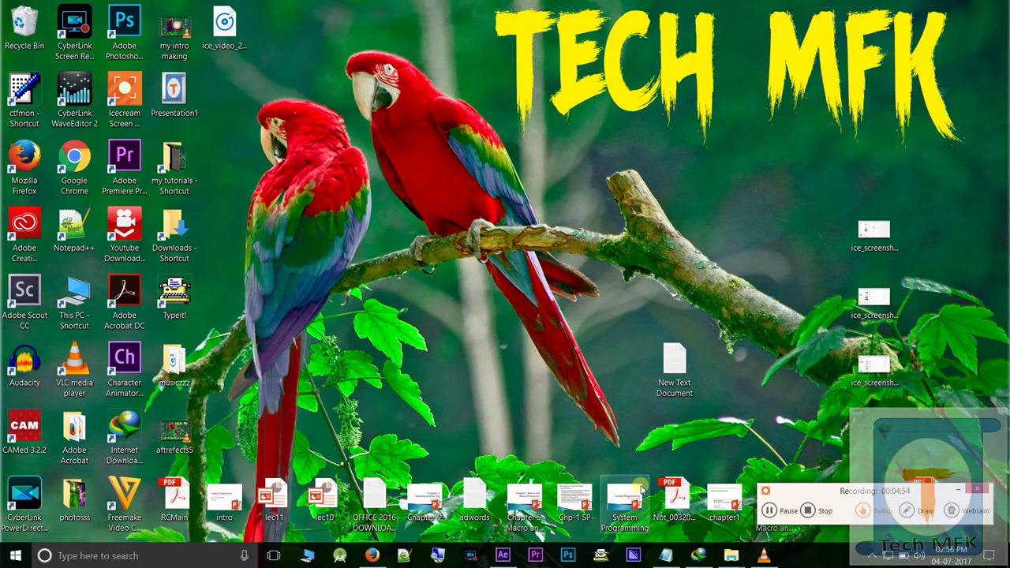
# Search Google for 'type it' in Firefox, then minimize the browser
pyautogui.click(371, 556)
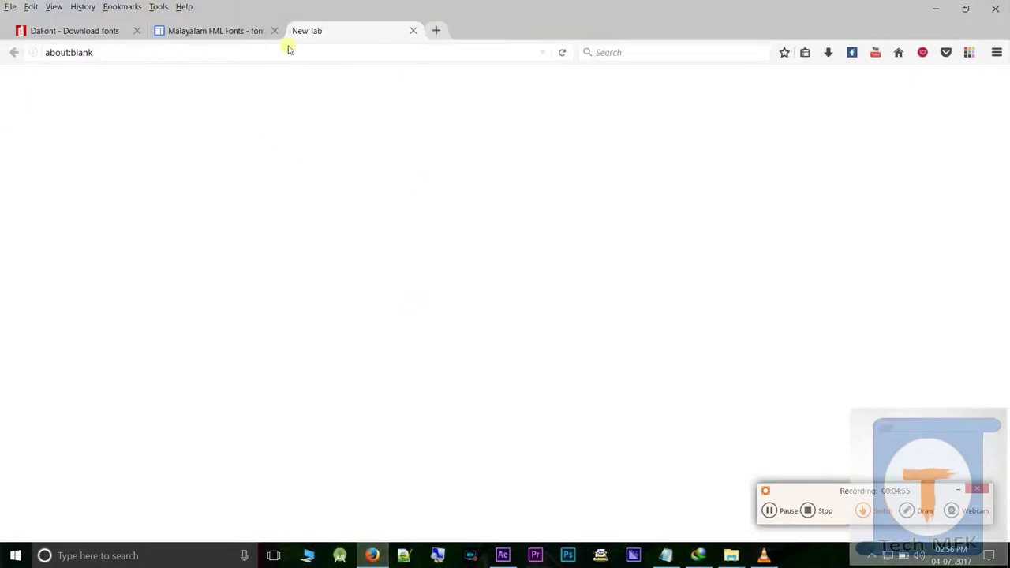
pyautogui.click(599, 52)
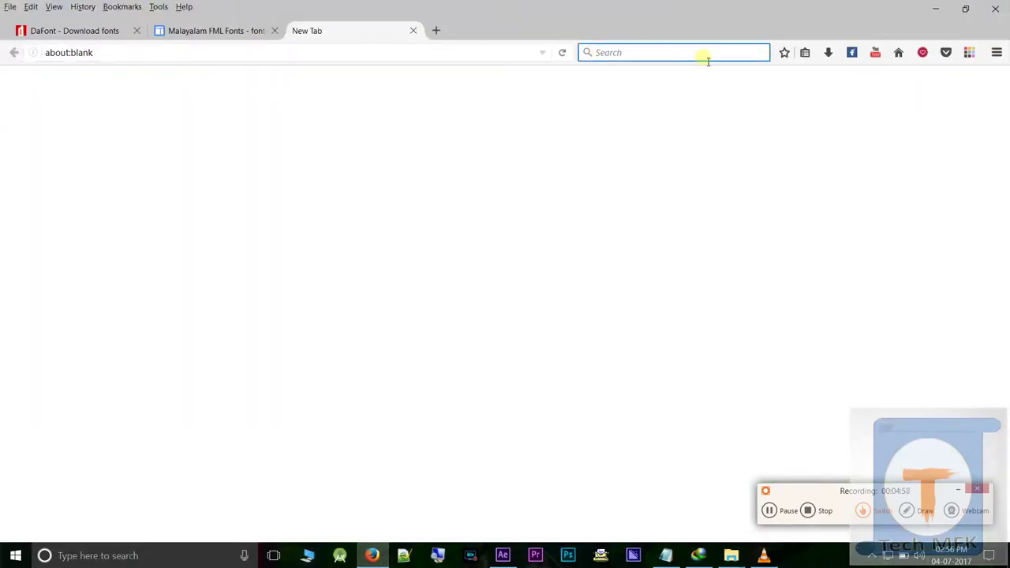
pyautogui.write('ty')
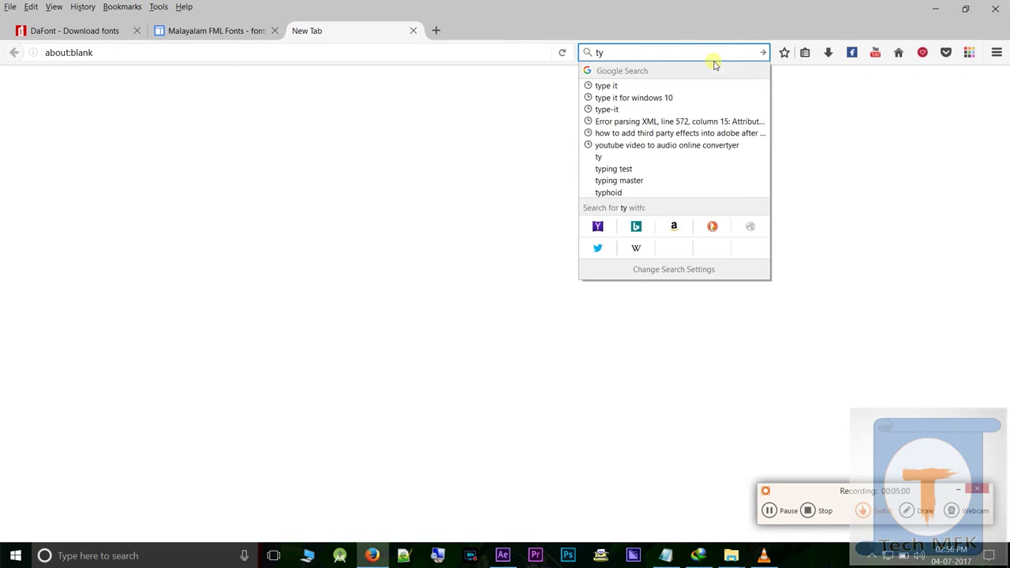
pyautogui.write('pe ')
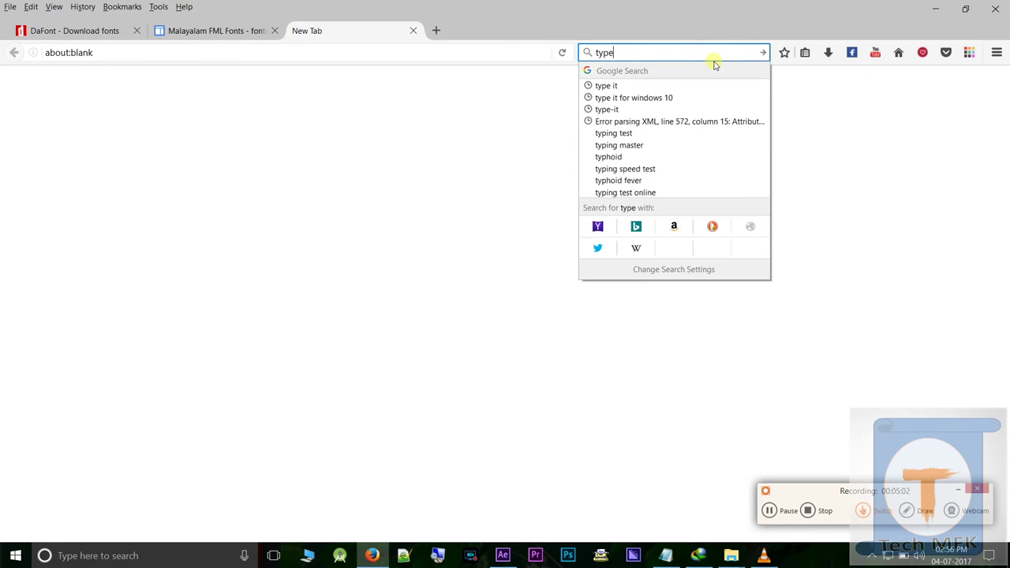
pyautogui.write('i')
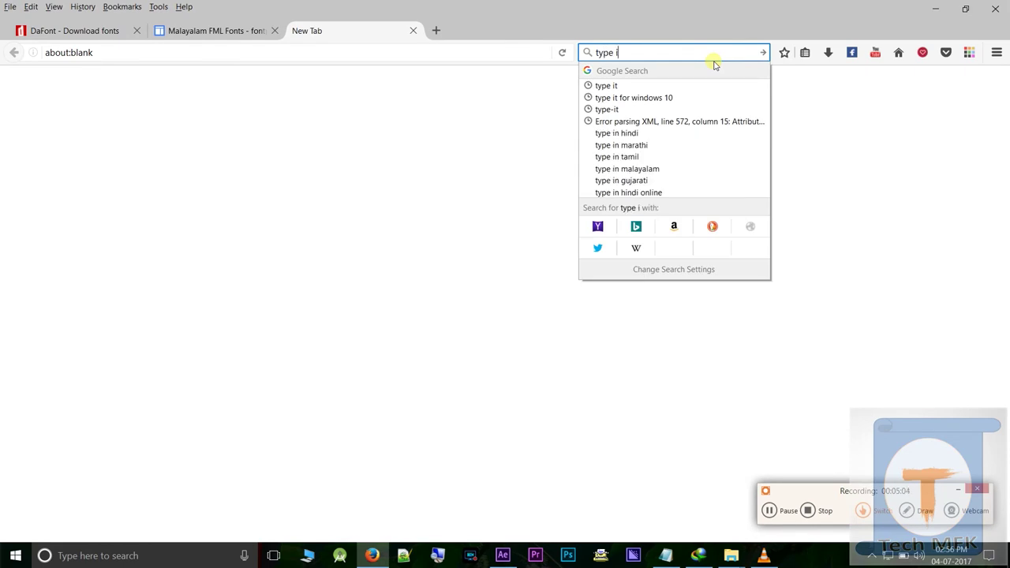
pyautogui.write('t')
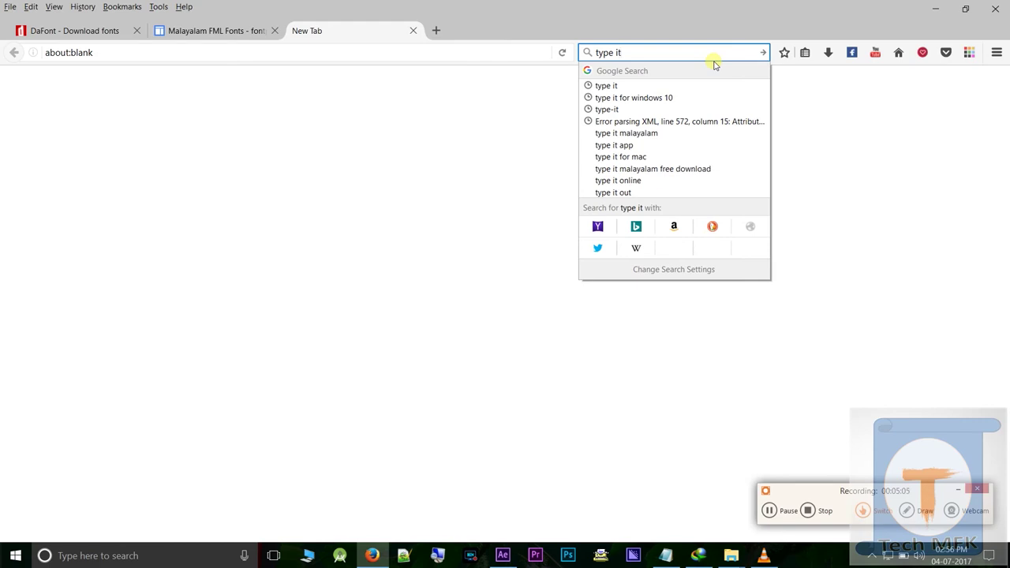
pyautogui.press('Return')
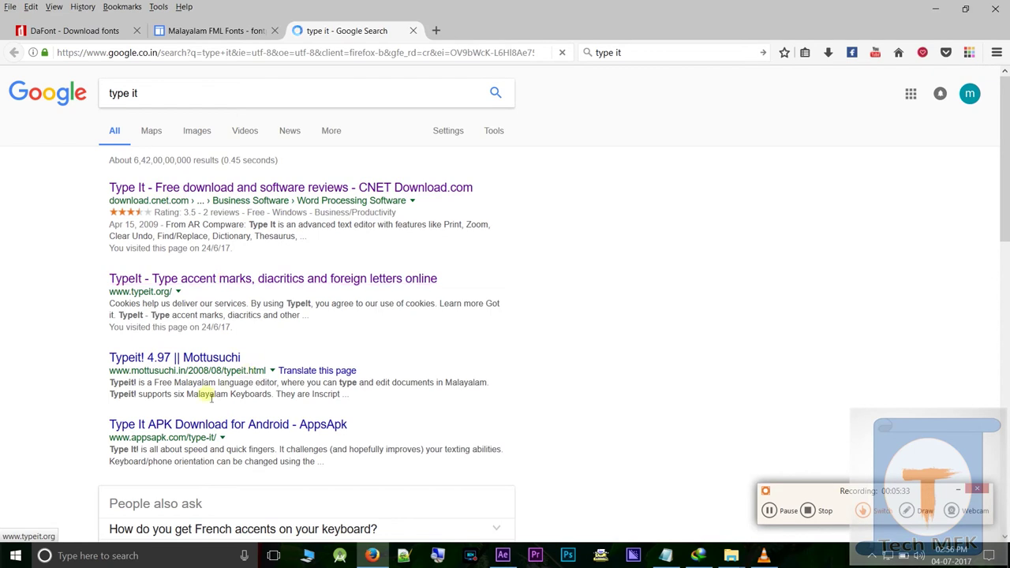
pyautogui.click(935, 9)
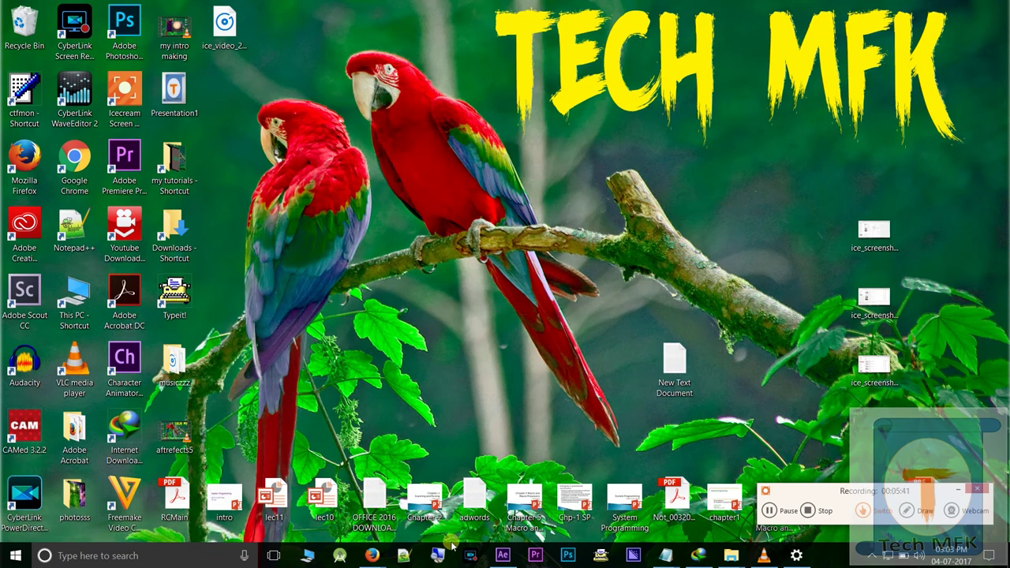
pyautogui.moveTo(374, 556)
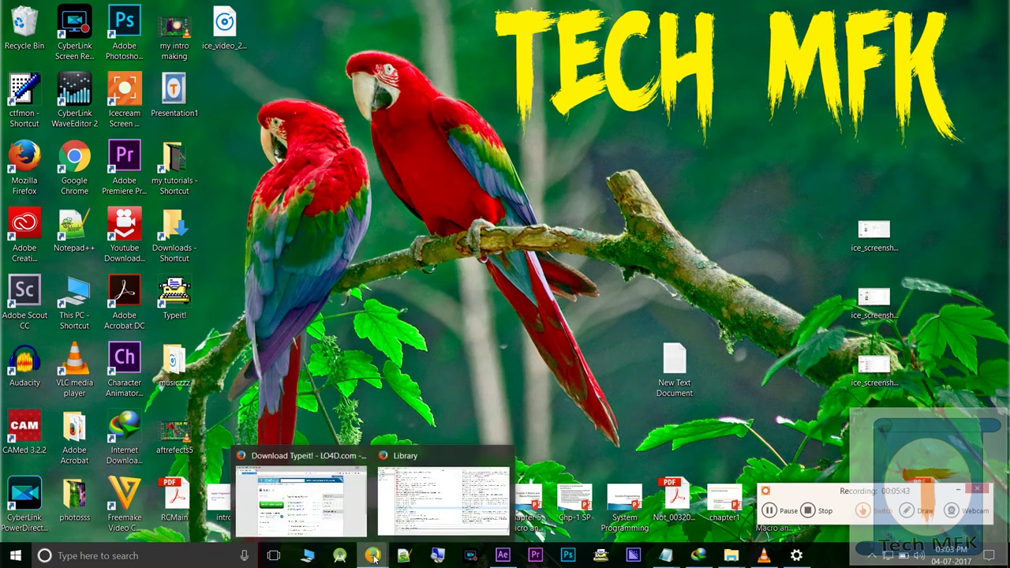
pyautogui.moveTo(277, 511)
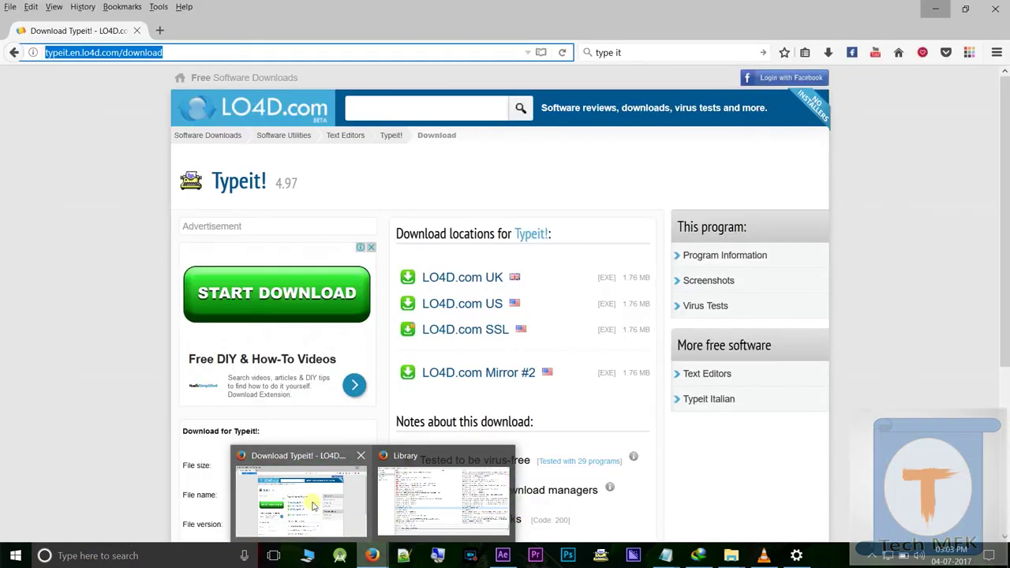
pyautogui.click(313, 505)
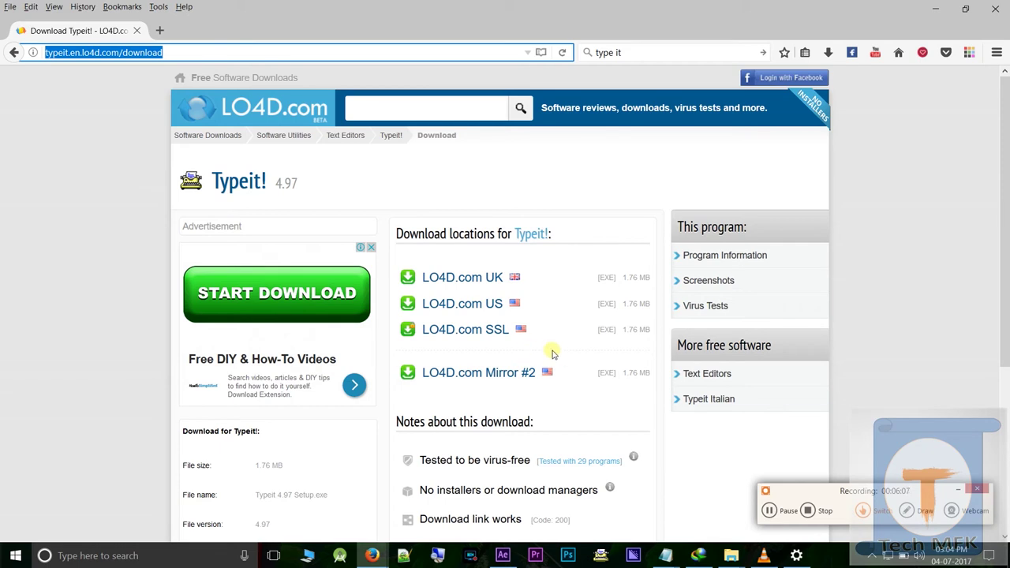
pyautogui.press('super+d')
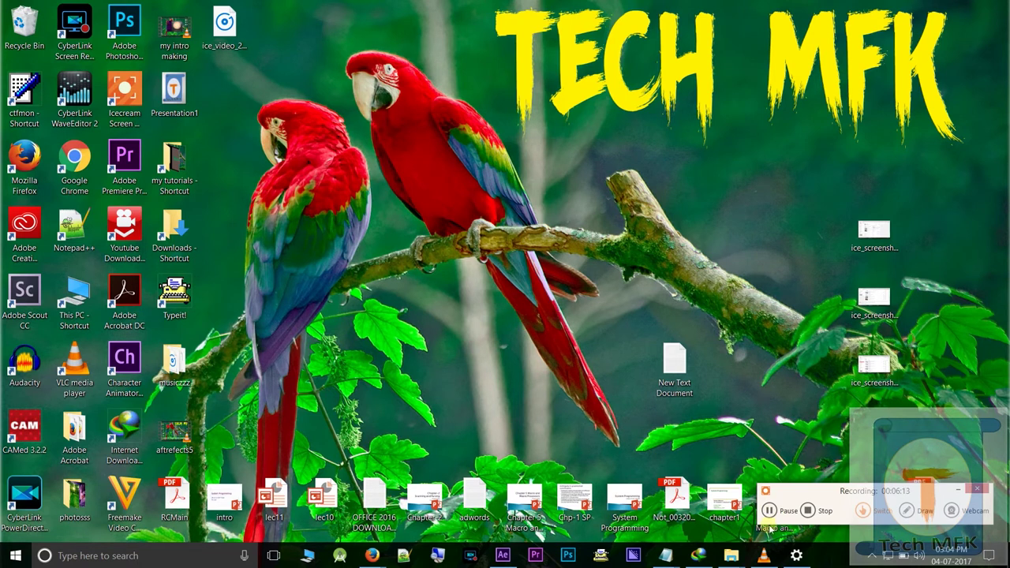
# Launch Typeit! 4.97 with a blank document, then bring back Firefox's LO4D download page
pyautogui.click(601, 557)
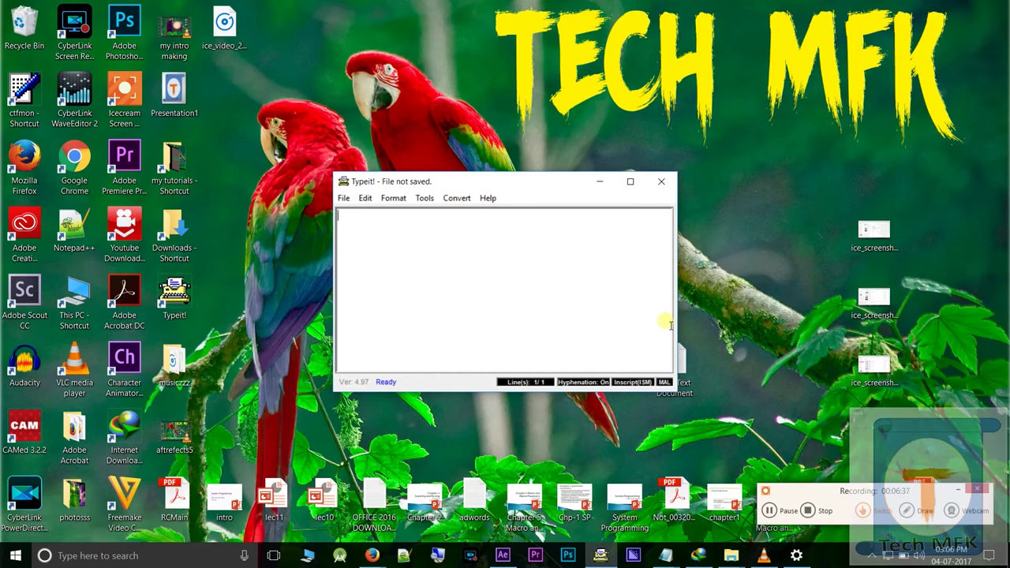
pyautogui.click(376, 551)
pyautogui.click(371, 522)
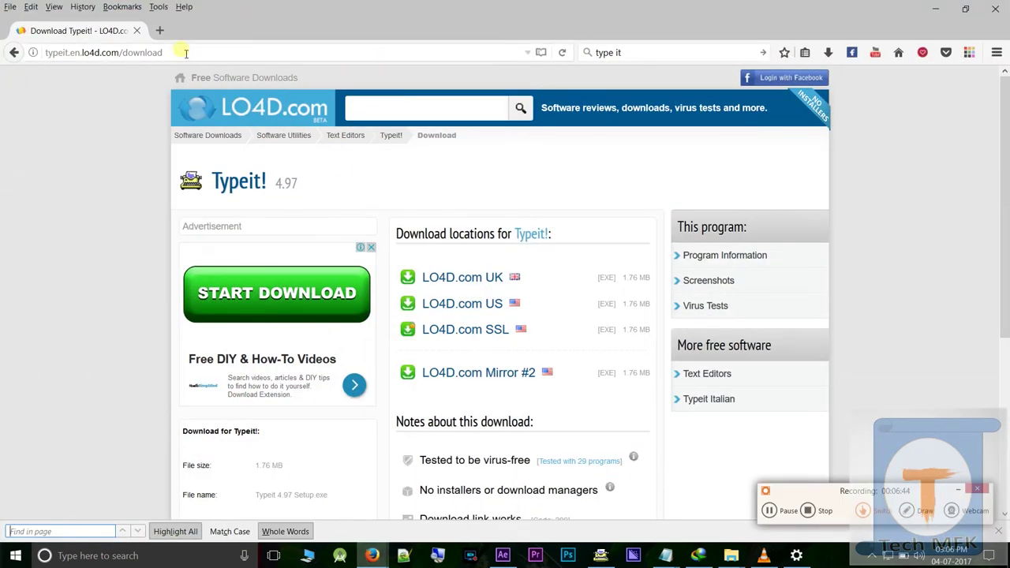
# Run a Google search for 'malayalam input tool'
pyautogui.click(677, 54)
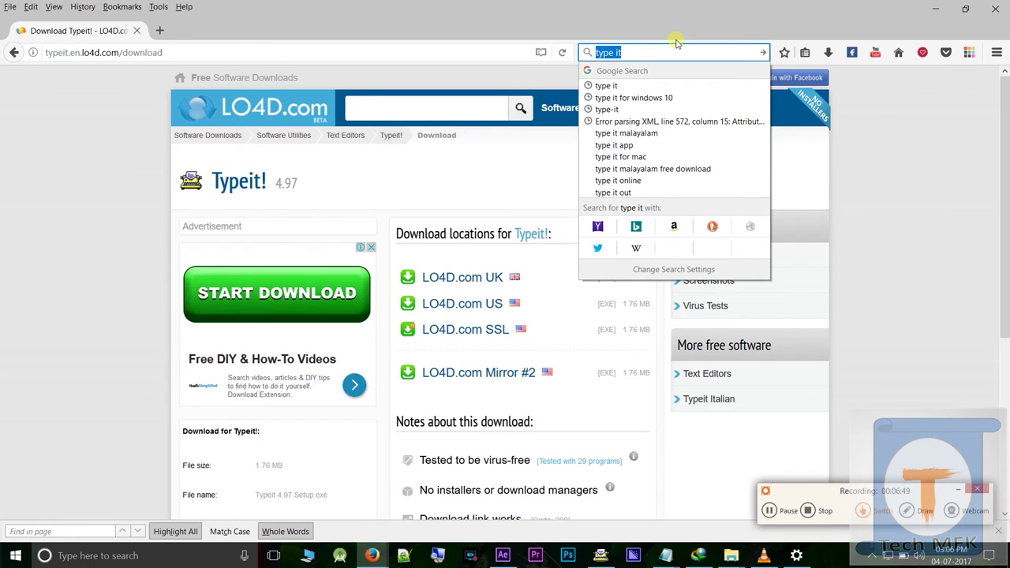
pyautogui.write('malayalam inpu')
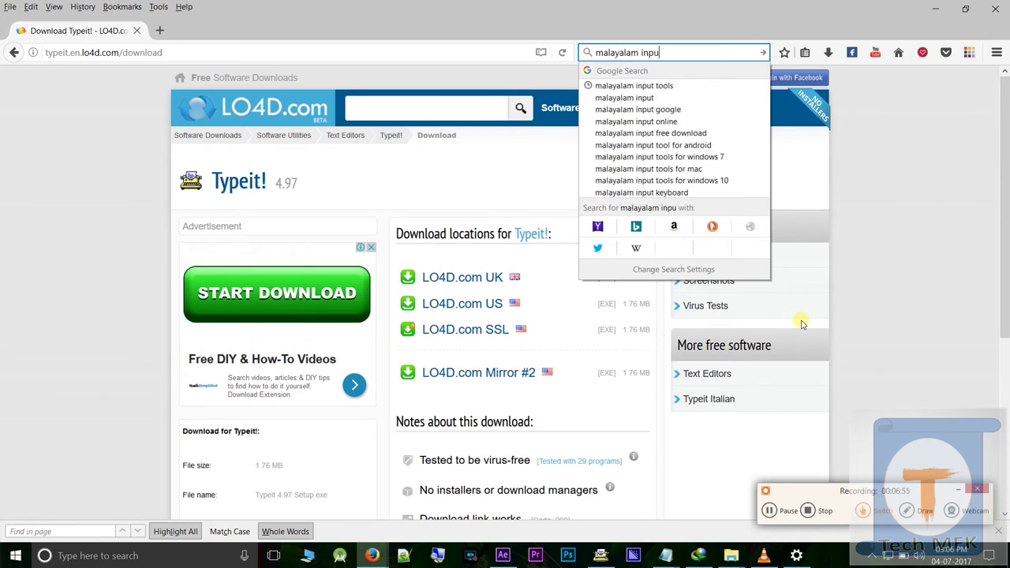
pyautogui.write('t tool')
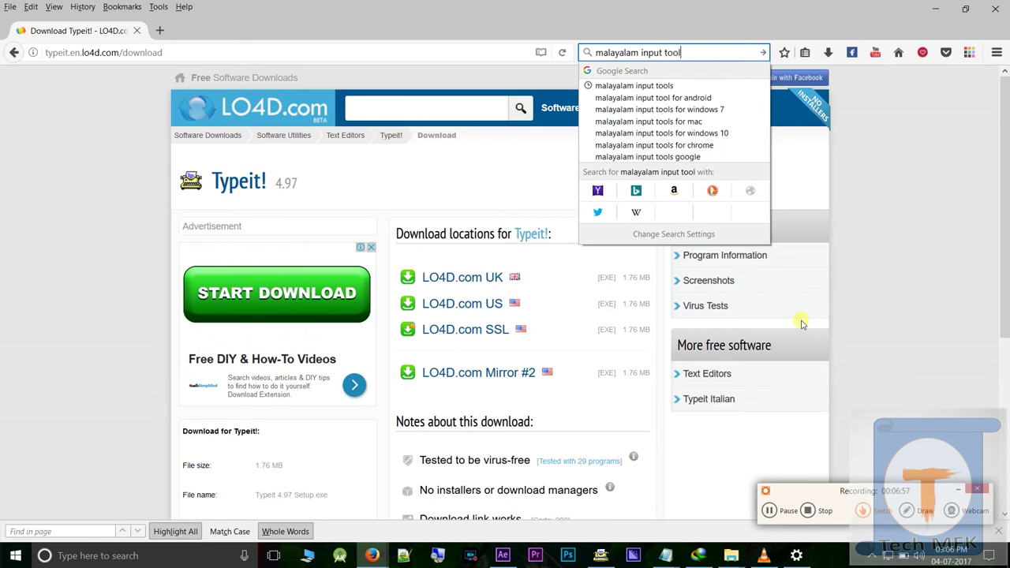
pyautogui.press('Return')
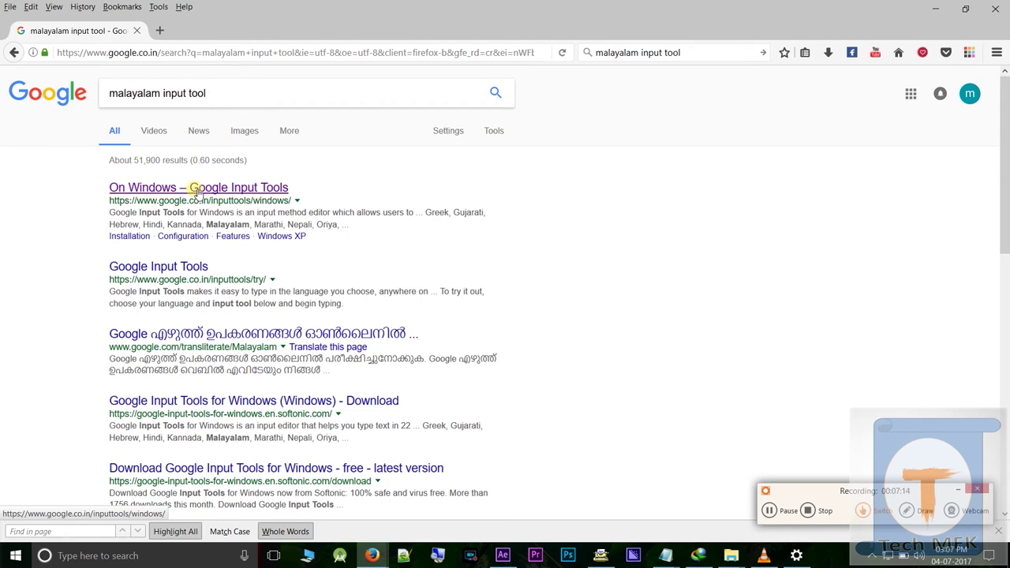
# Download InputToolsSetup_2.exe from Google Input Tools for Windows with Malayalam selected, dismissing IDM's warning
pyautogui.click(197, 190)
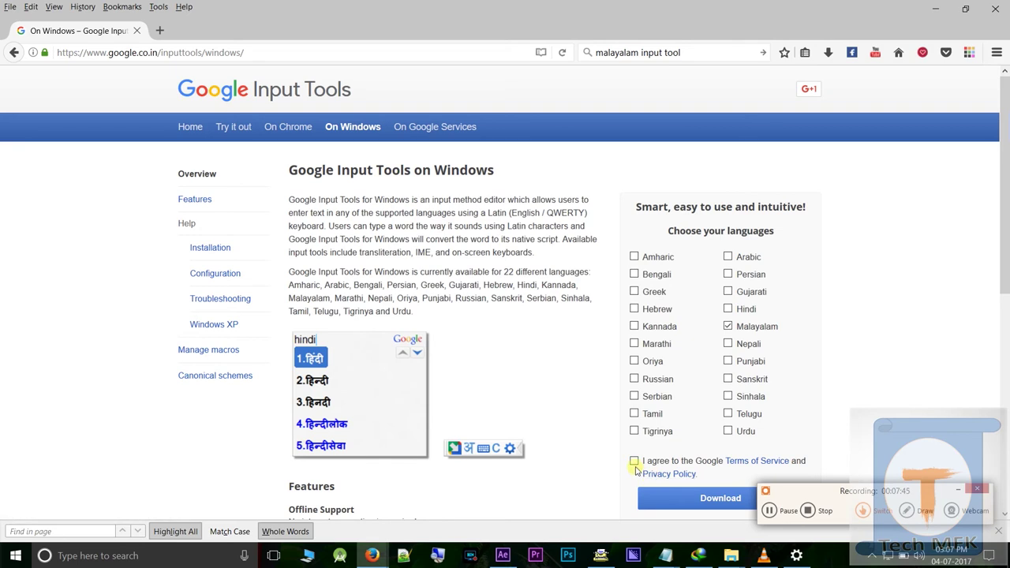
pyautogui.click(634, 461)
pyautogui.click(681, 501)
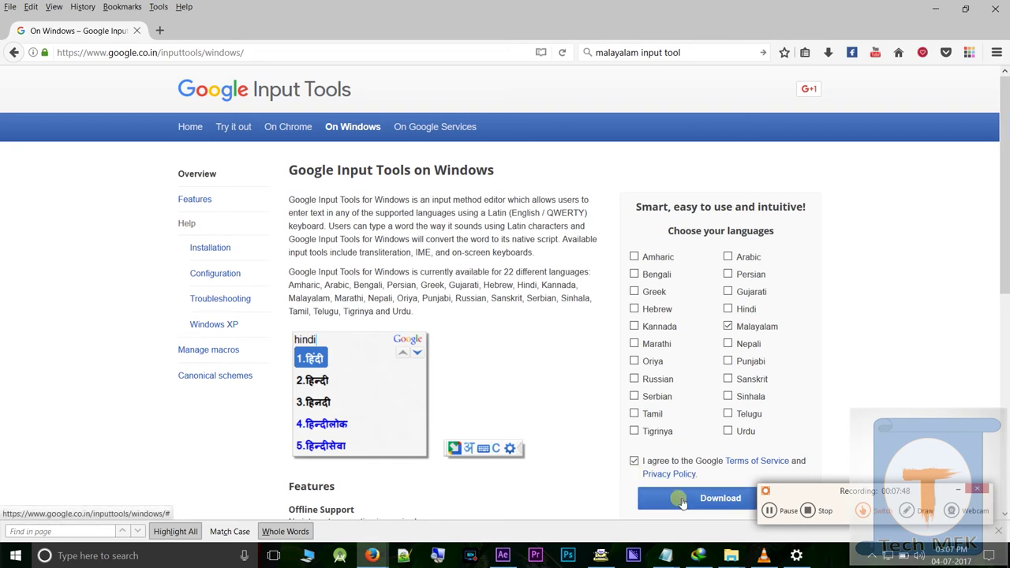
pyautogui.click(682, 502)
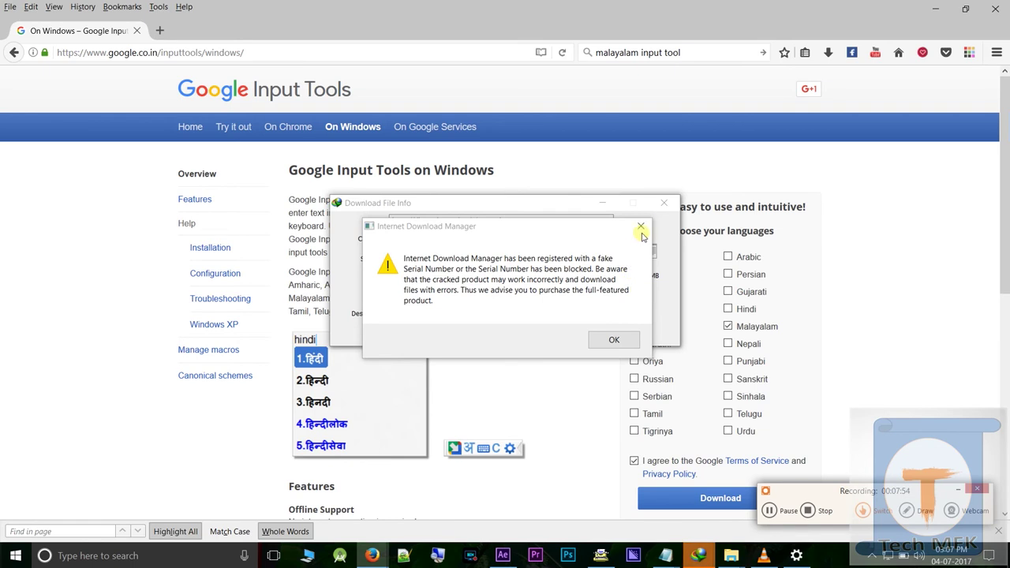
pyautogui.click(641, 229)
pyautogui.press('Return')
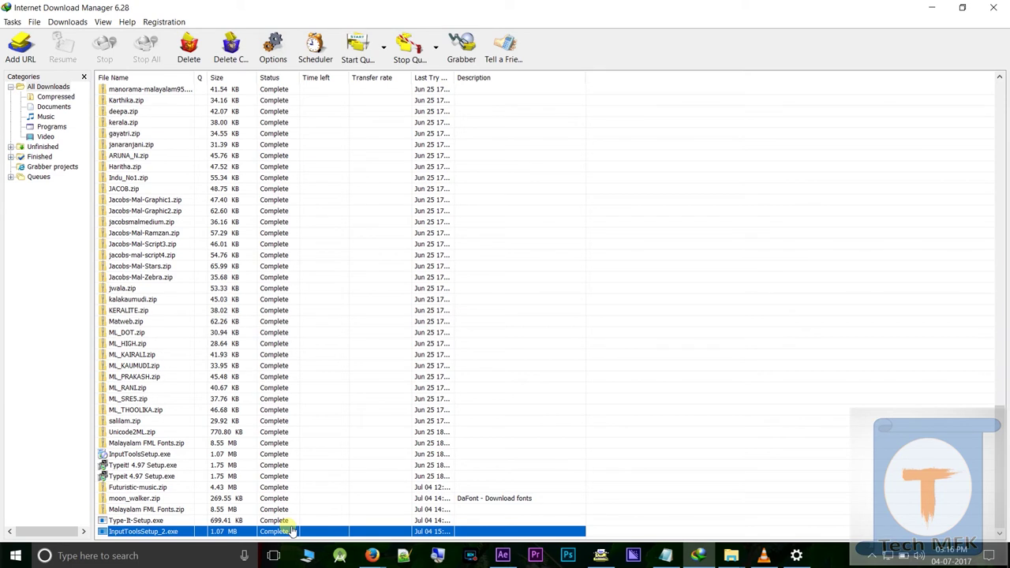
# Run the downloaded InputToolsSetup_2.exe installer, then minimize IDM and Firefox
pyautogui.rightClick(291, 532)
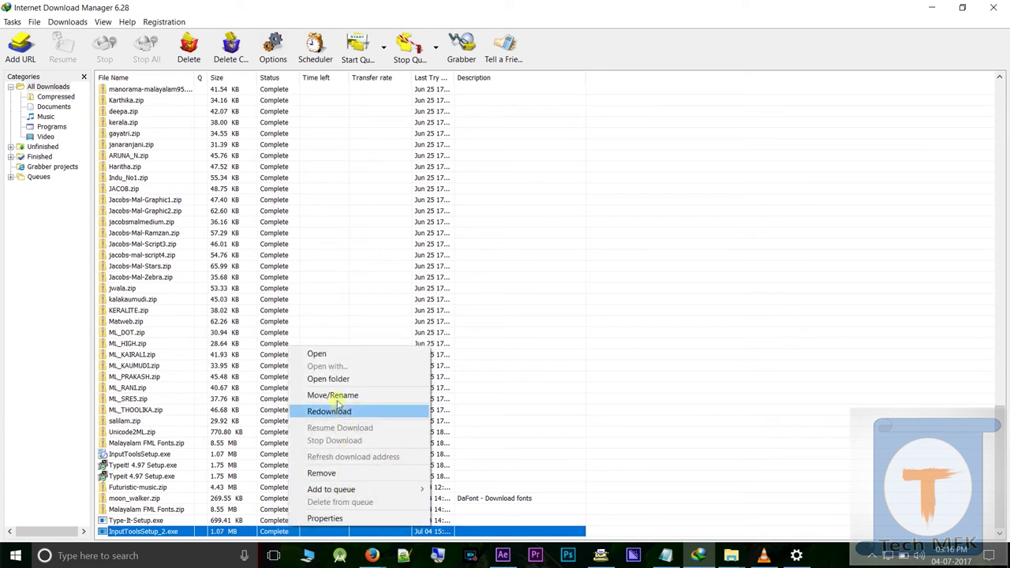
pyautogui.click(334, 355)
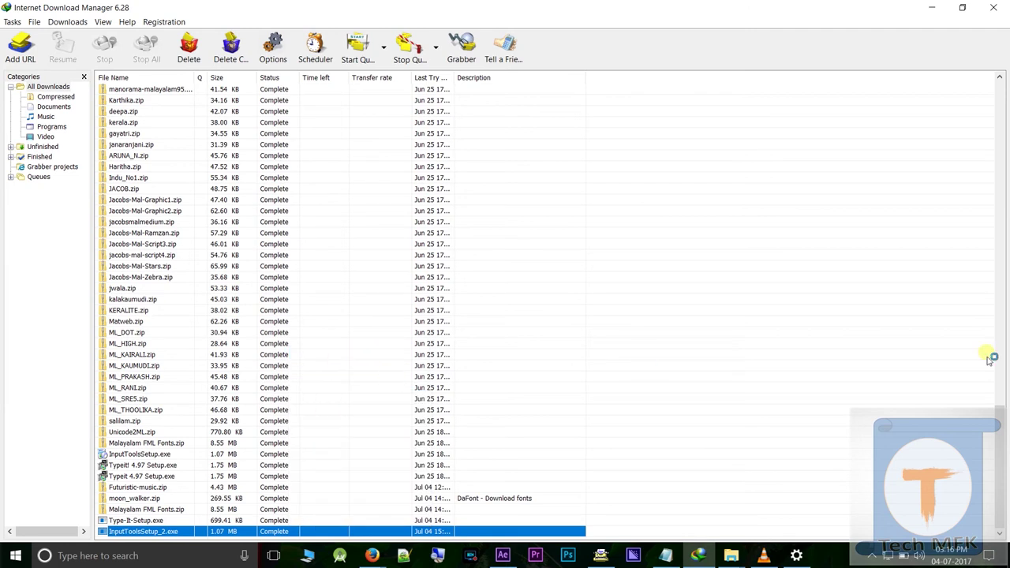
pyautogui.click(924, 8)
pyautogui.click(925, 9)
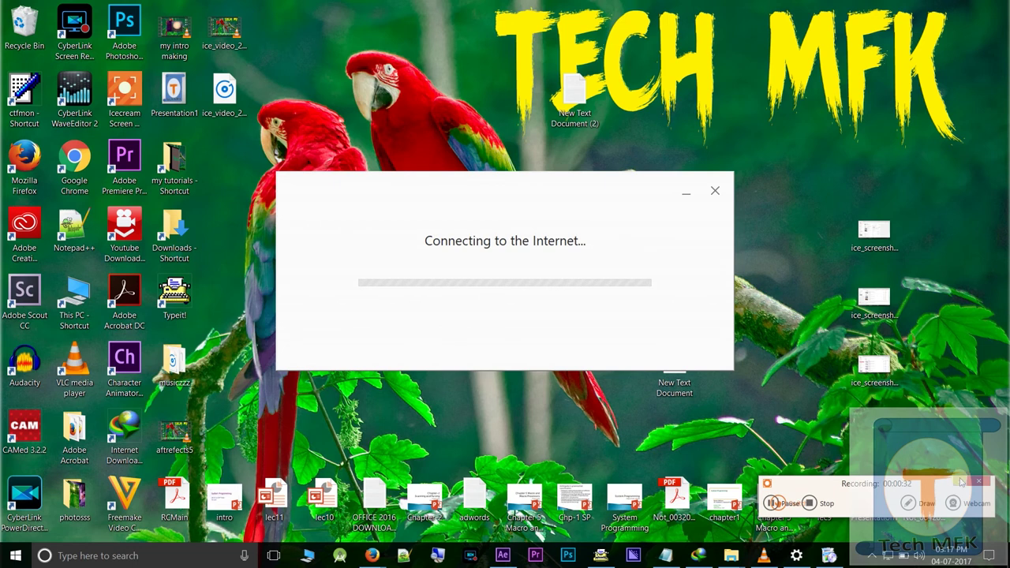
# Close the Google Input Tools installer once it reports 'Installation complete'
pyautogui.click(962, 481)
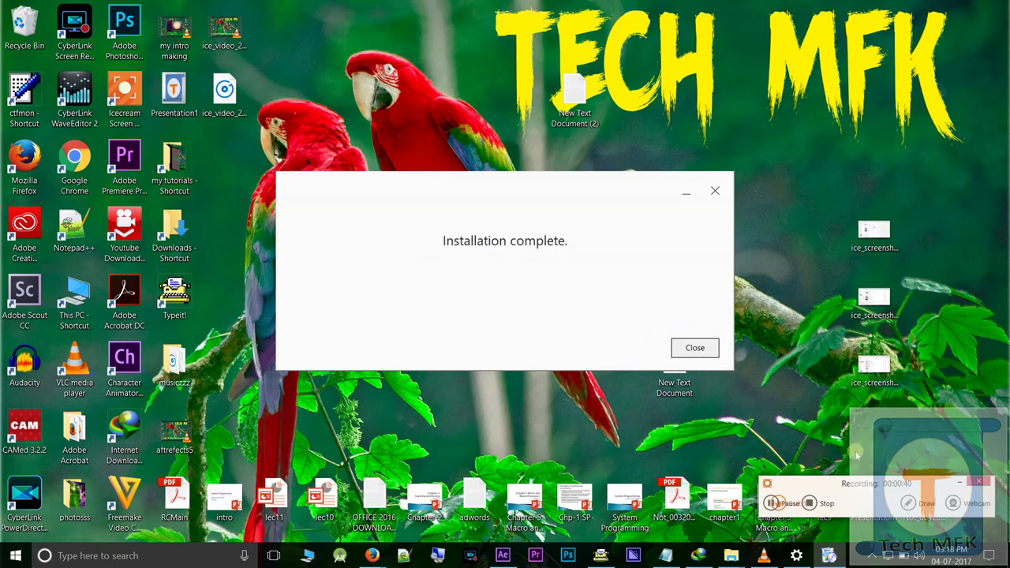
pyautogui.click(695, 348)
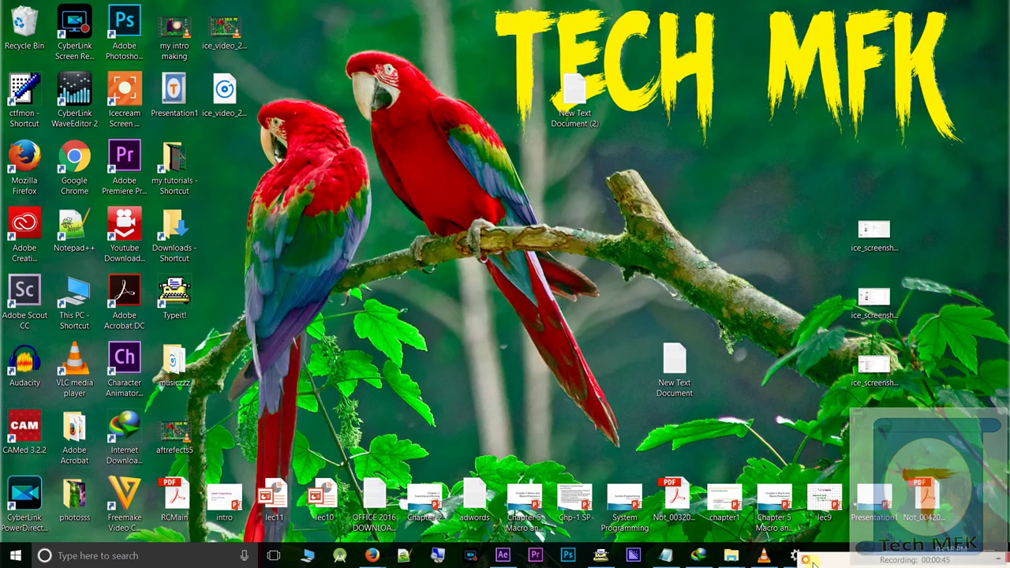
pyautogui.moveTo(862, 557); pyautogui.dragTo(614, 563)
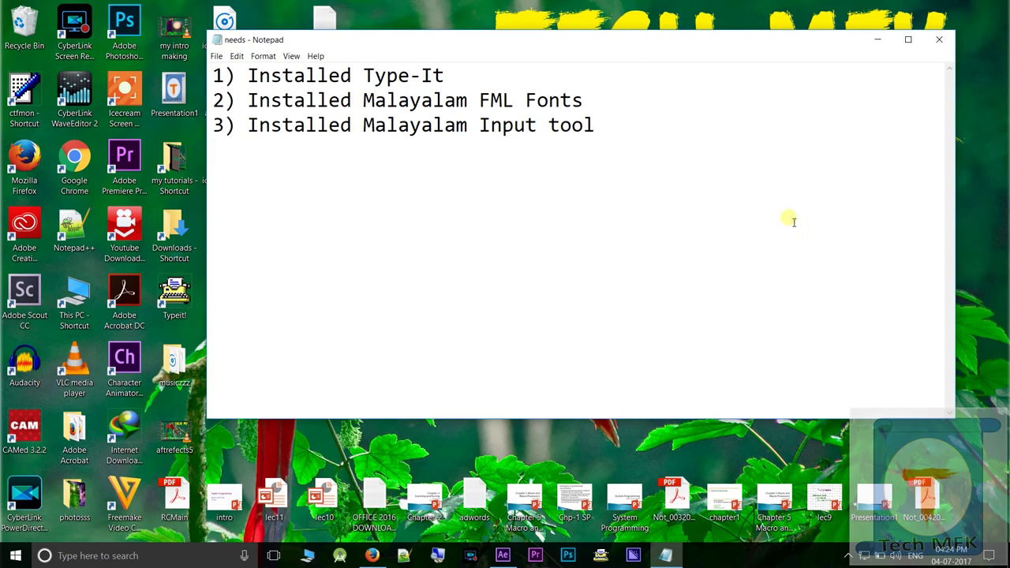
# Minimize the Notepad 'needs' checklist window
pyautogui.click(878, 40)
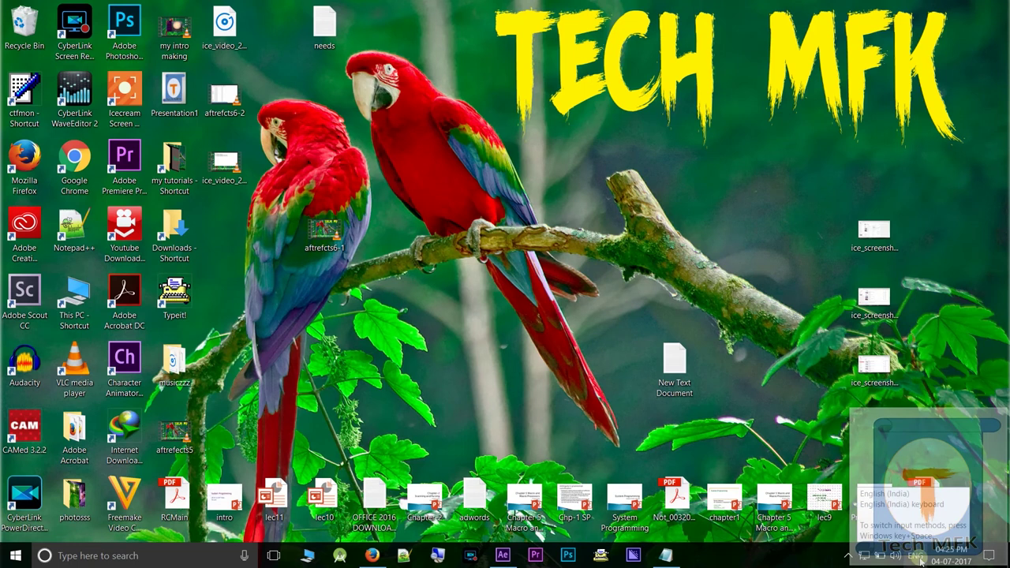
# Change the ENG input indicator to Malayalam Google Input Tools, then launch Task Manager from the taskbar
pyautogui.click(918, 561)
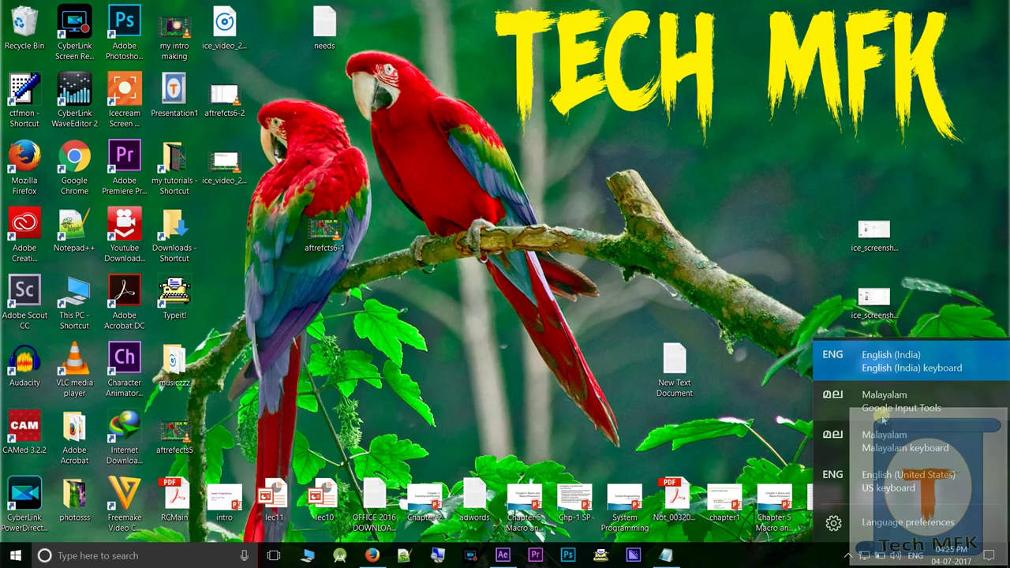
pyautogui.click(877, 412)
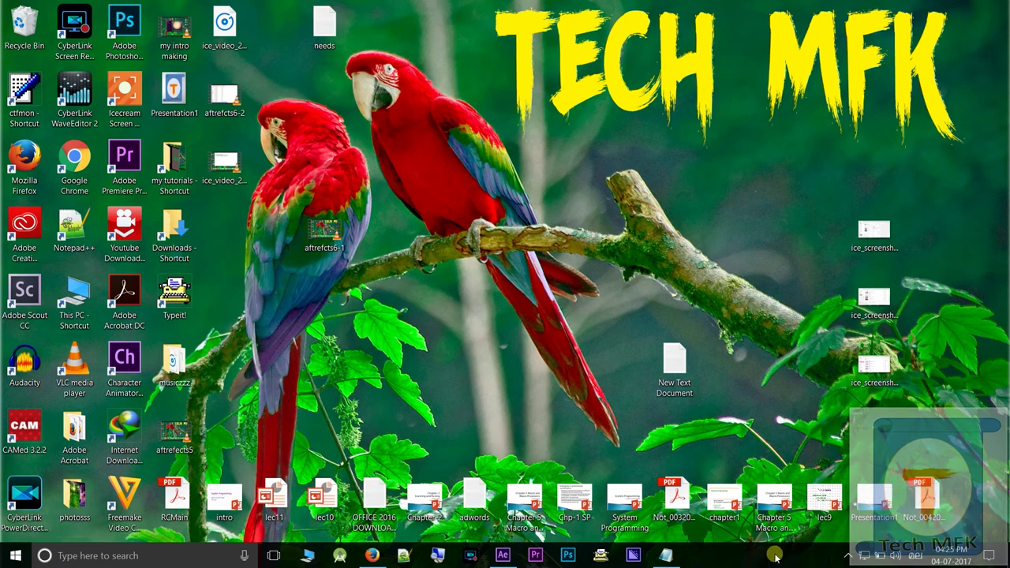
pyautogui.rightClick(776, 558)
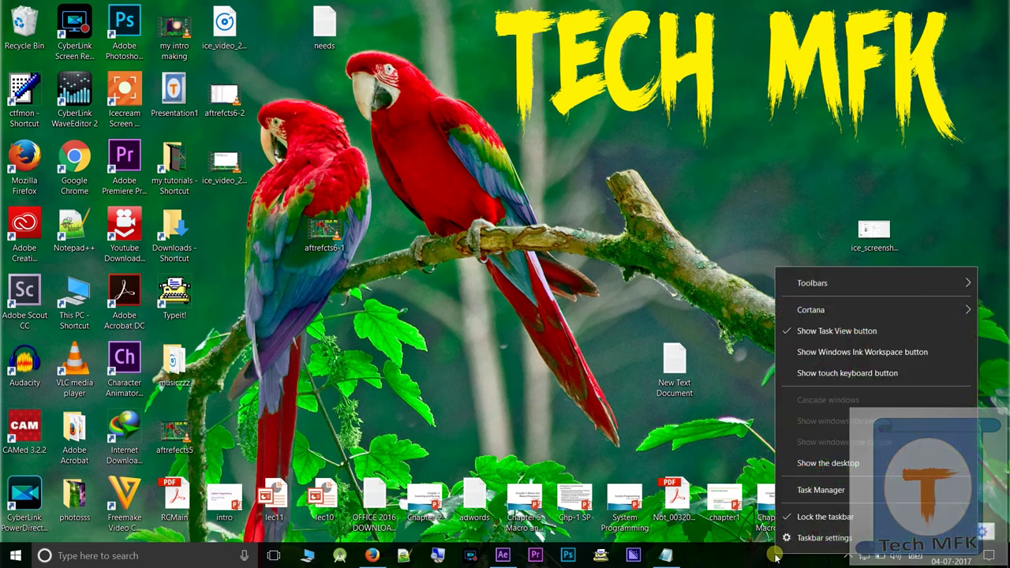
pyautogui.click(823, 491)
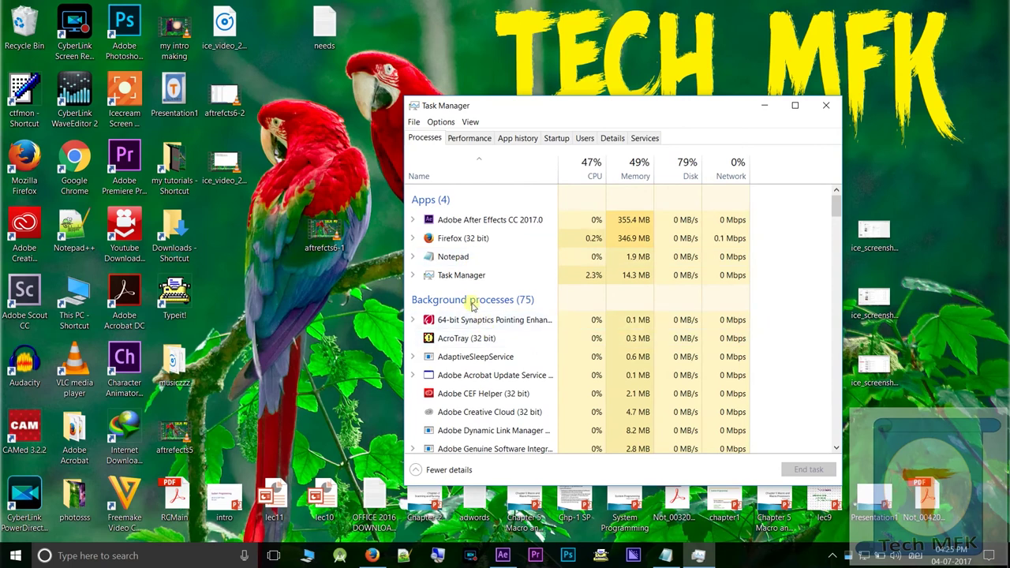
# Scroll down and back up through the Task Manager process list, then close Task Manager
pyautogui.scroll(-2, 472, 305)
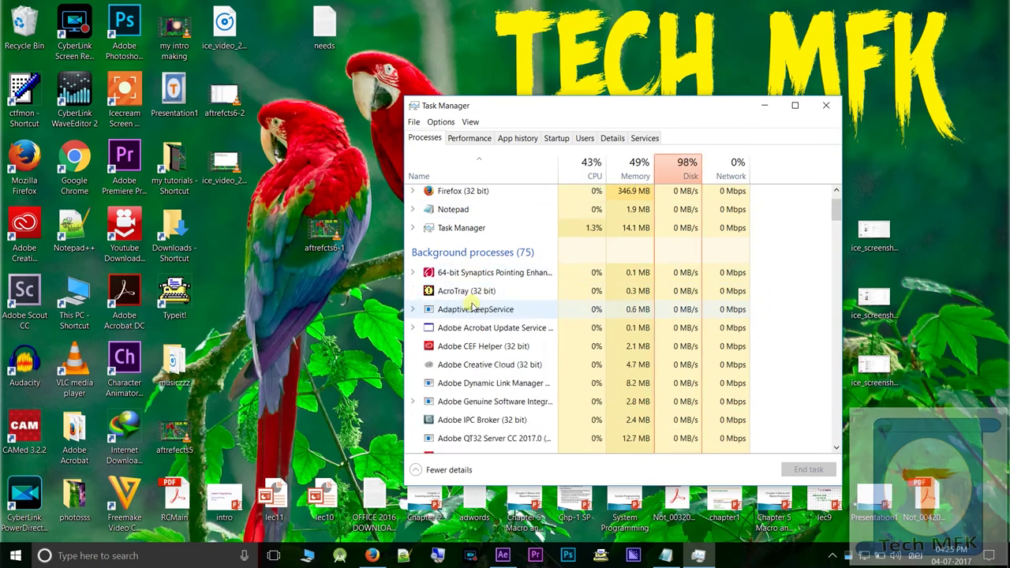
pyautogui.scroll(-1, 472, 306)
pyautogui.scroll(-2, 472, 306)
pyautogui.scroll(-1, 472, 306)
pyautogui.scroll(-2, 472, 306)
pyautogui.scroll(-1, 474, 307)
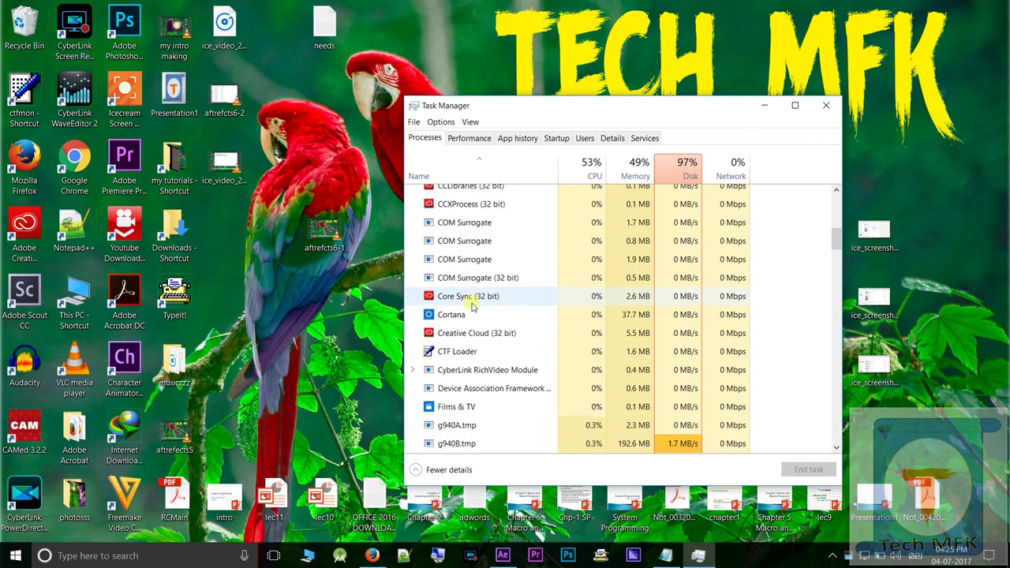
pyautogui.scroll(-1, 474, 307)
pyautogui.scroll(-1, 474, 307)
pyautogui.scroll(-2, 474, 307)
pyautogui.scroll(-1, 474, 307)
pyautogui.scroll(-1, 472, 305)
pyautogui.scroll(-1, 472, 306)
pyautogui.scroll(-2, 472, 306)
pyautogui.scroll(-2, 472, 306)
pyautogui.scroll(-2, 472, 306)
pyautogui.scroll(-2, 472, 306)
pyautogui.scroll(-4, 472, 306)
pyautogui.scroll(-2, 472, 306)
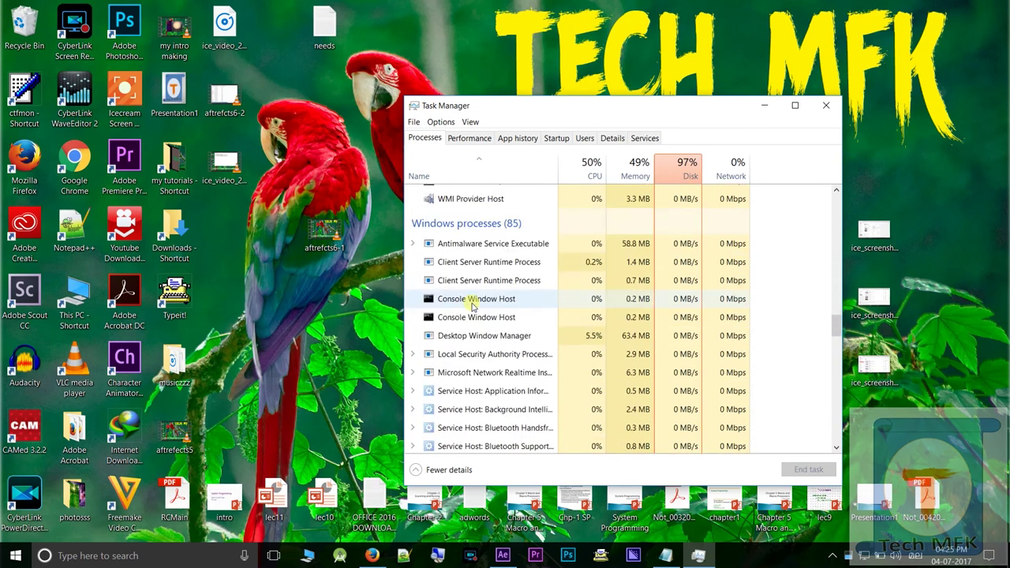
pyautogui.scroll(-4, 472, 307)
pyautogui.scroll(-4, 472, 306)
pyautogui.scroll(2, 543, 300)
pyautogui.scroll(3, 551, 289)
pyautogui.scroll(2, 551, 288)
pyautogui.scroll(3, 551, 287)
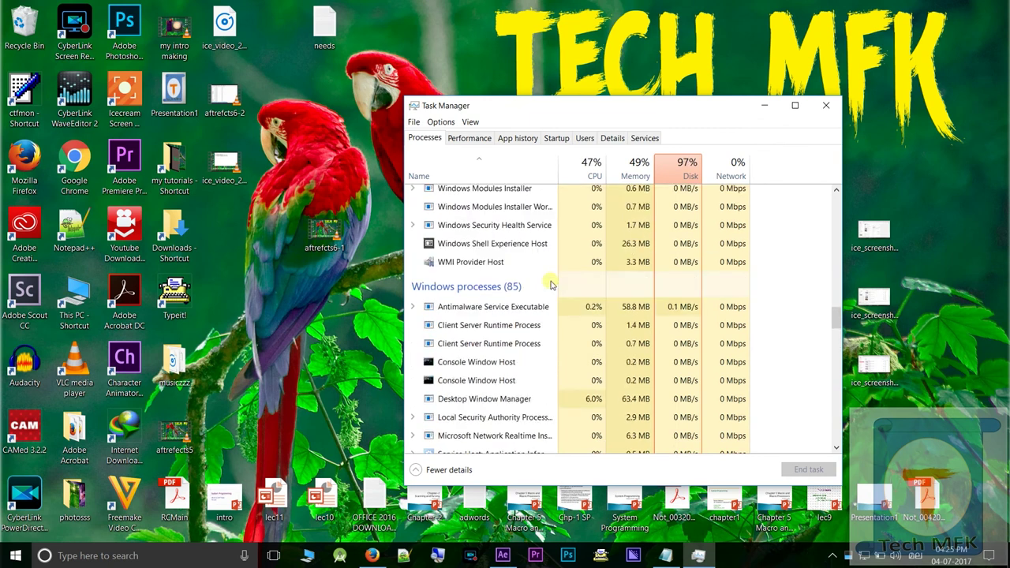
pyautogui.scroll(2, 551, 286)
pyautogui.scroll(2, 551, 284)
pyautogui.scroll(3, 553, 282)
pyautogui.scroll(3, 553, 282)
pyautogui.scroll(3, 552, 283)
pyautogui.scroll(3, 552, 283)
pyautogui.scroll(5, 553, 283)
pyautogui.scroll(3, 552, 283)
pyautogui.scroll(1, 553, 283)
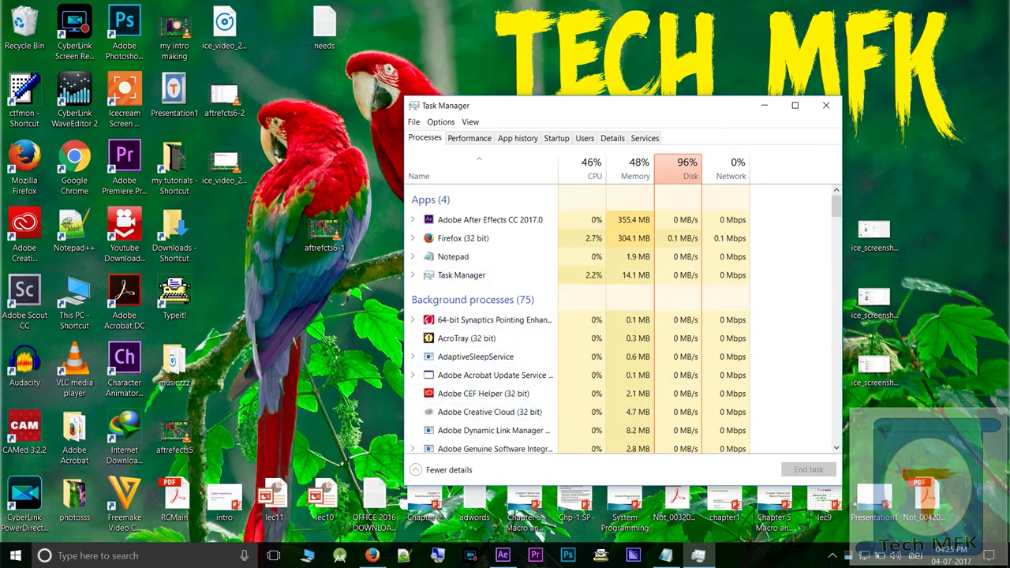
pyautogui.click(816, 101)
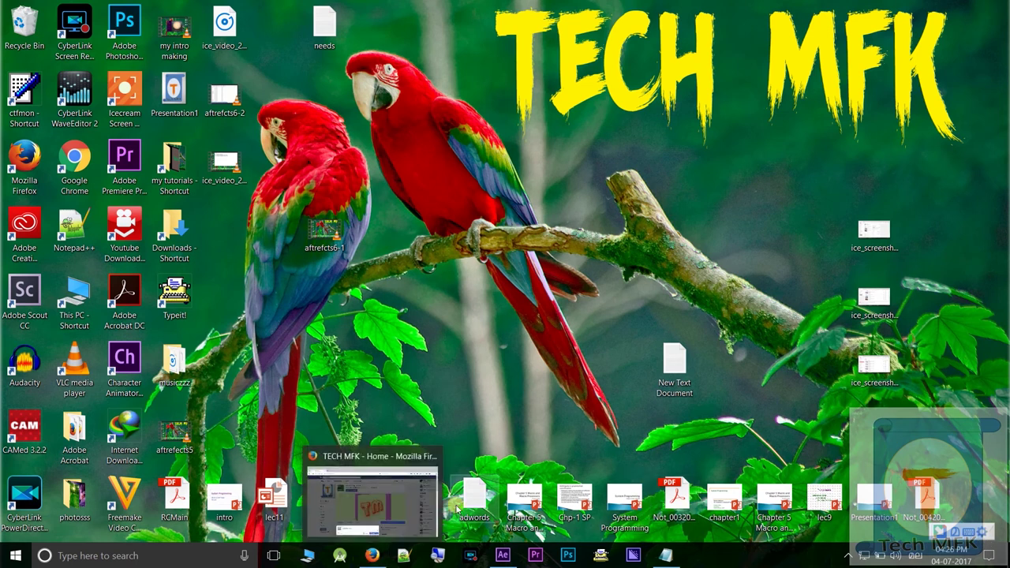
# Type 'type cheythu' in the Facebook post box to get the Malayalam phrase ടൈപ്പ് ചെയ്തു
pyautogui.click(380, 559)
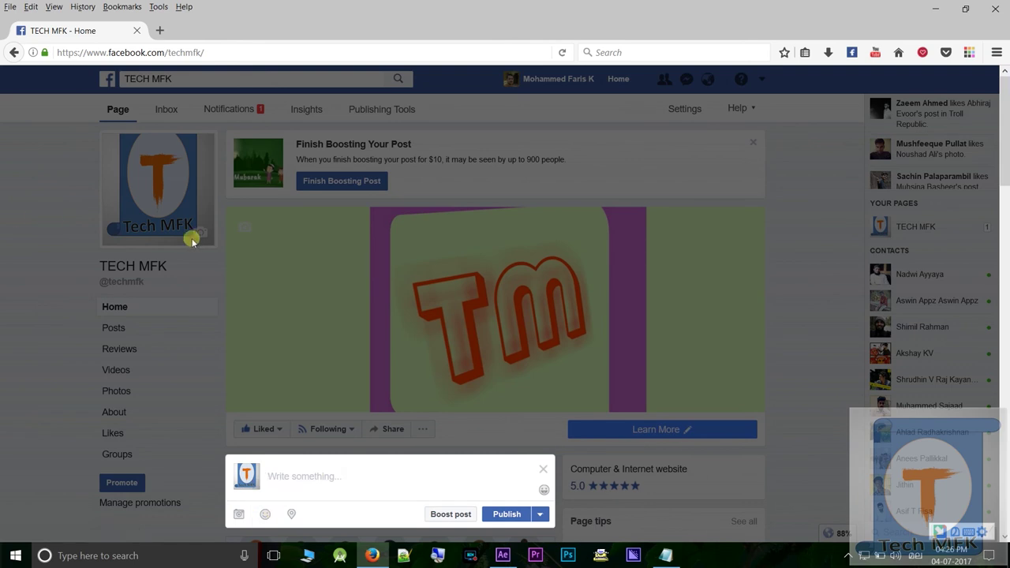
pyautogui.write('typ')
pyautogui.write('e ')
pyautogui.write('cheythu')
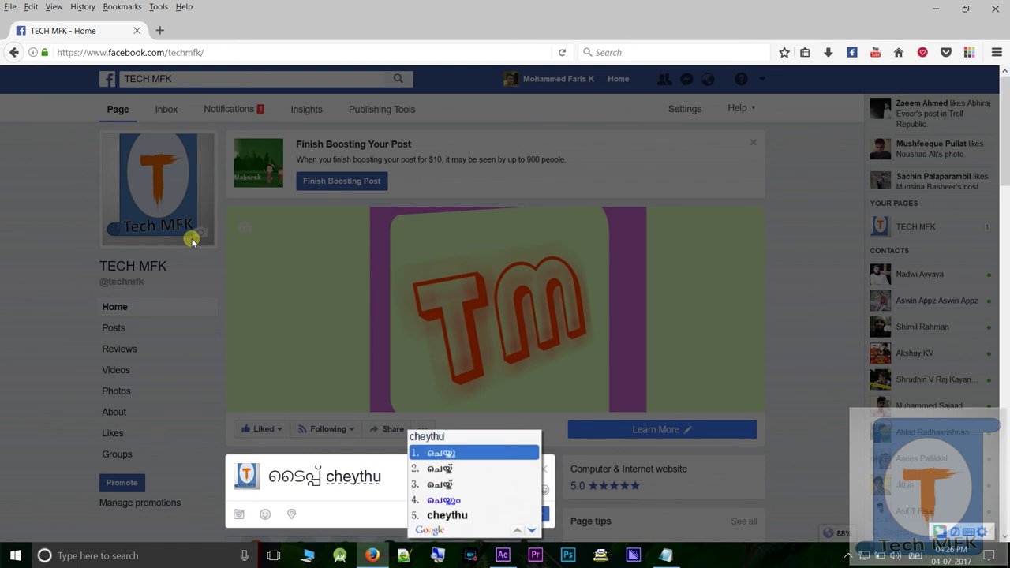
pyautogui.press('space')
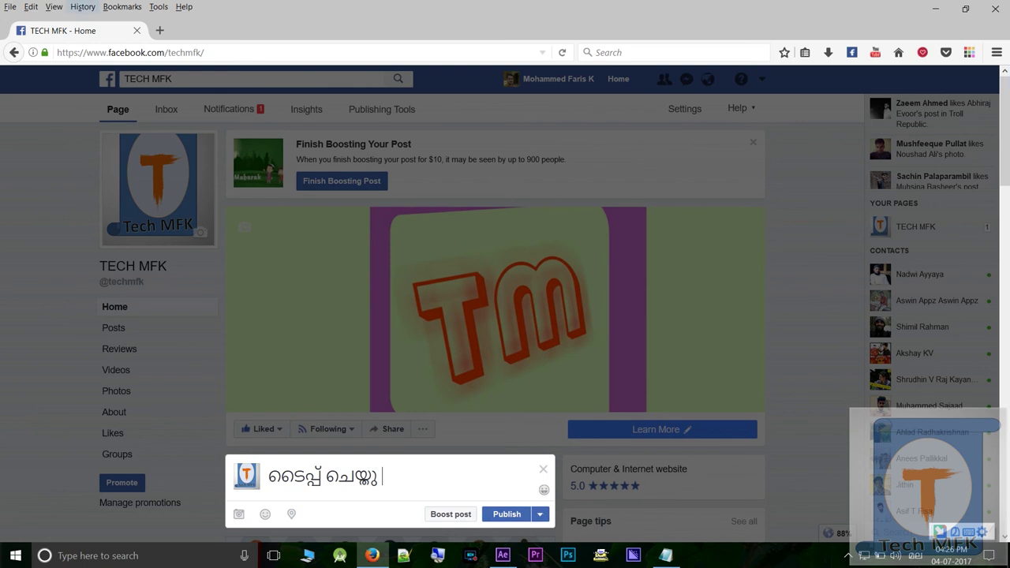
# Copy the Malayalam phrase from the post box and launch Typeit!
pyautogui.moveTo(399, 480); pyautogui.dragTo(267, 478)
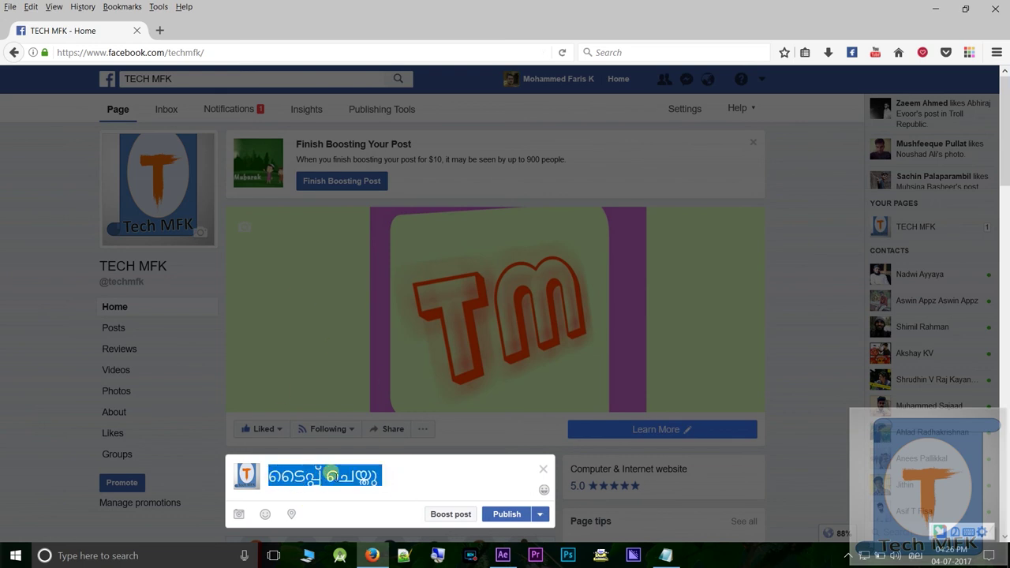
pyautogui.rightClick(329, 478)
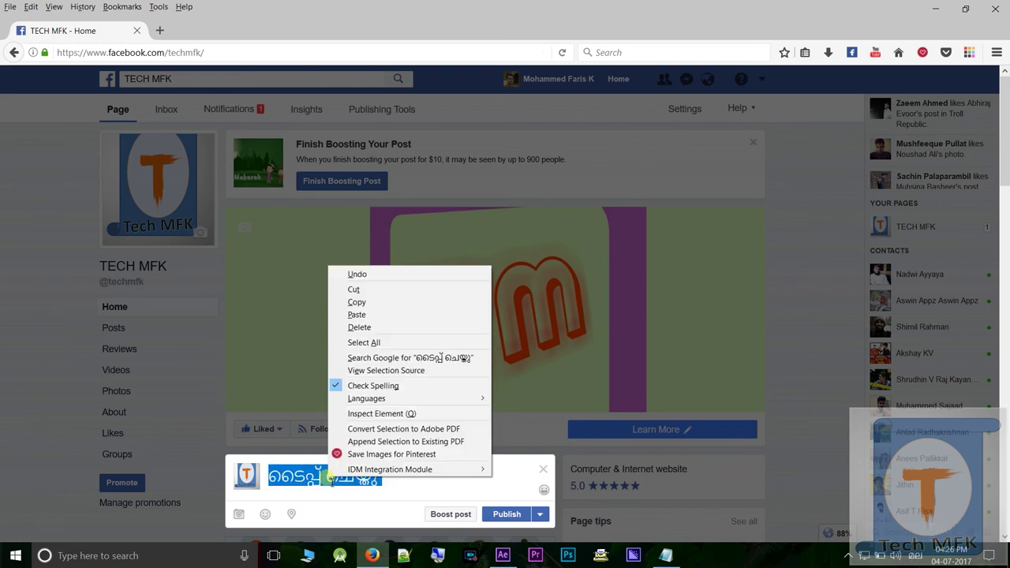
pyautogui.click(340, 302)
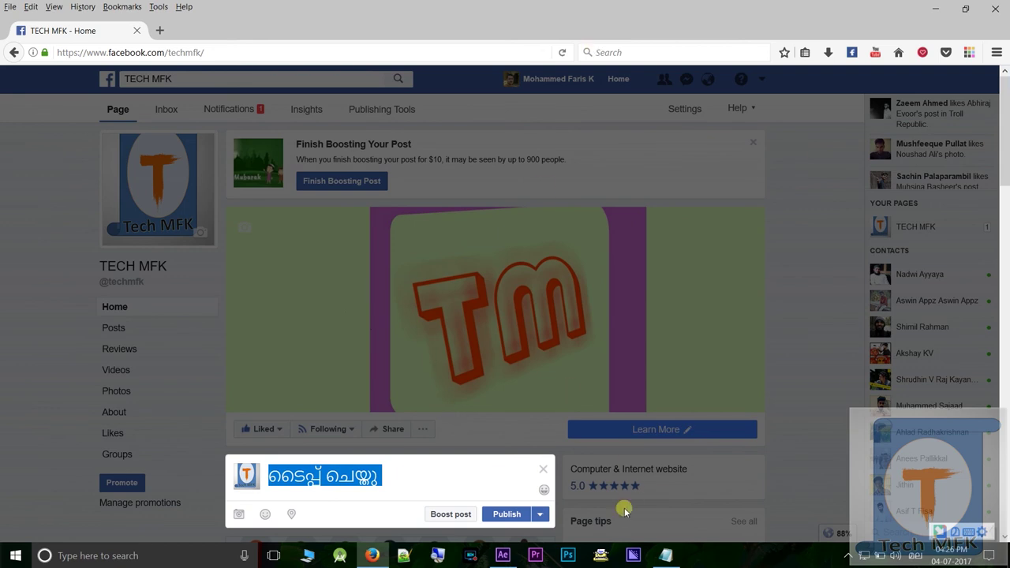
pyautogui.click(636, 556)
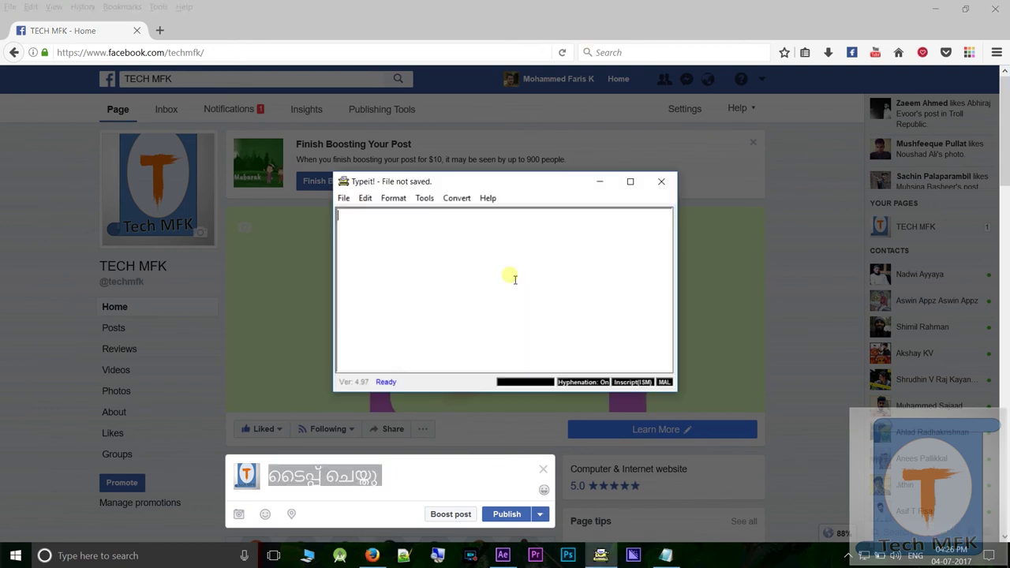
# Paste the Malayalam phrase into Typeit! as Unicode
pyautogui.click(365, 223)
pyautogui.click(450, 201)
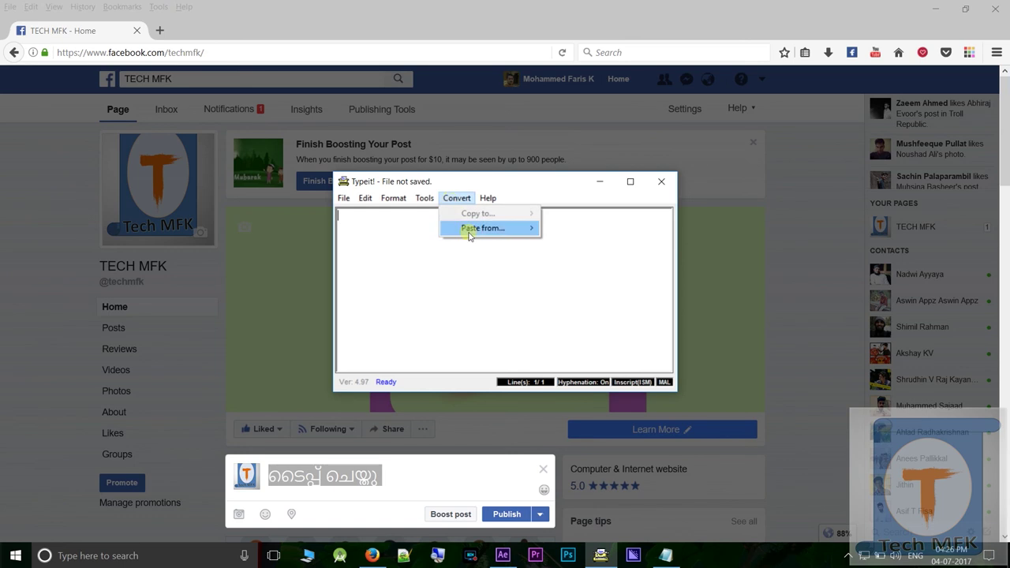
pyautogui.moveTo(470, 231)
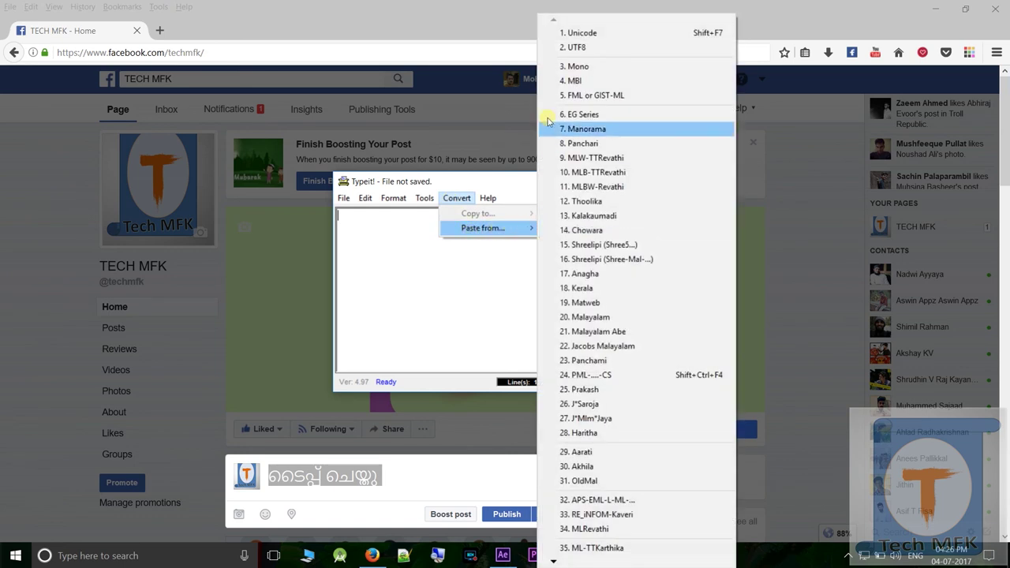
pyautogui.click(571, 38)
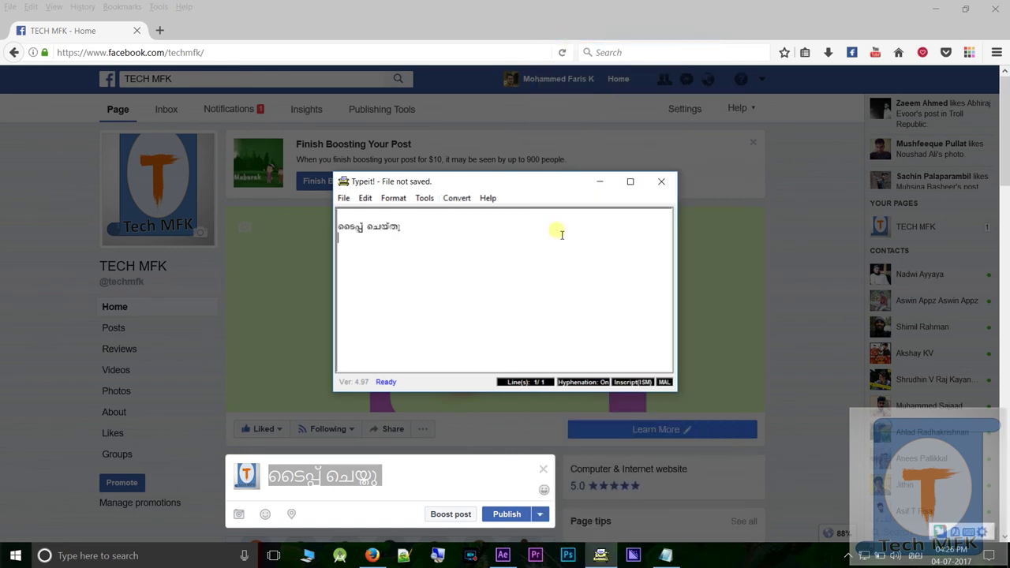
# Copy the text out converted to FML encoding and acknowledge the confirmation
pyautogui.click(457, 200)
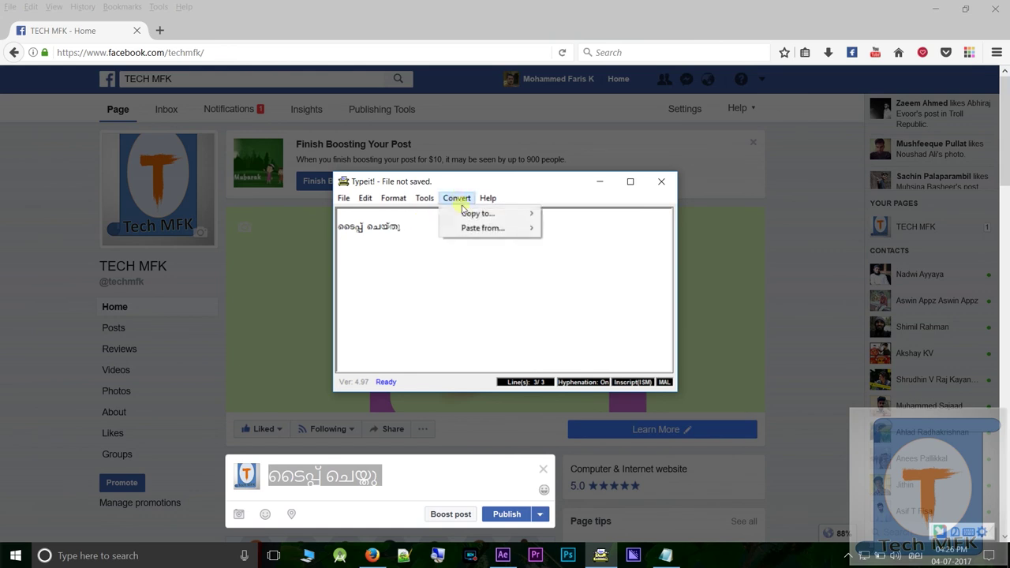
pyautogui.moveTo(465, 217)
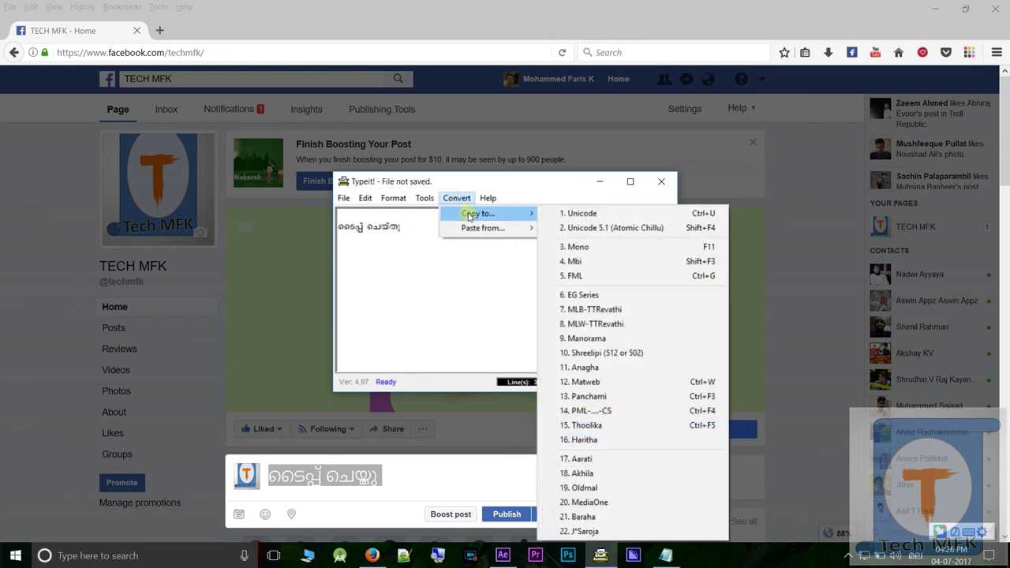
pyautogui.click(573, 276)
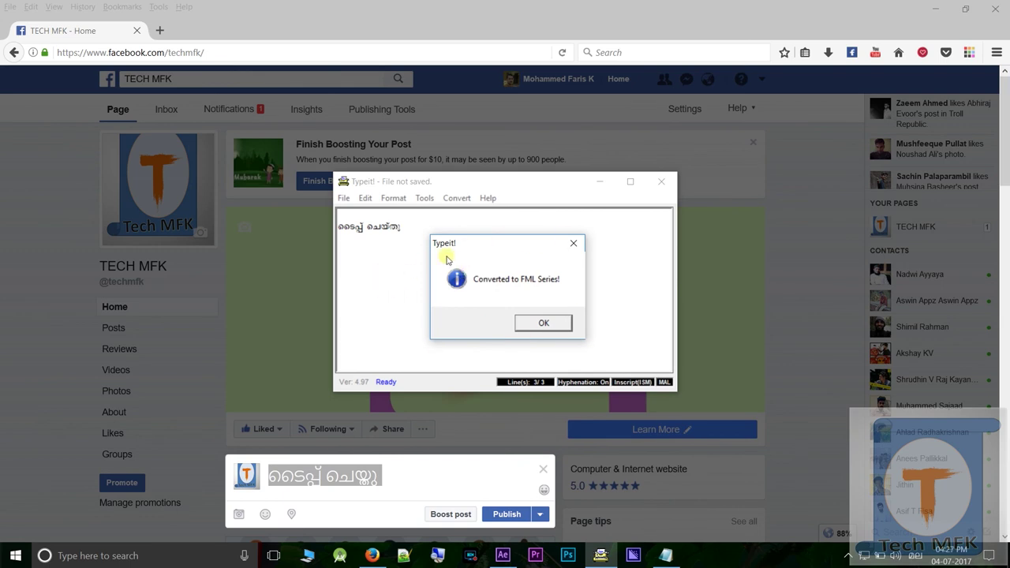
pyautogui.click(544, 323)
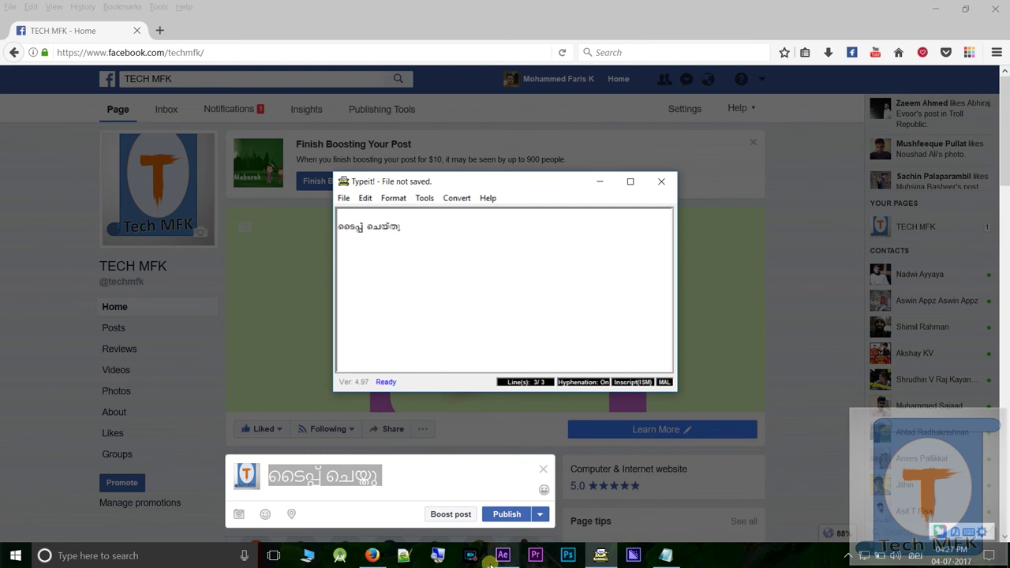
pyautogui.click(503, 556)
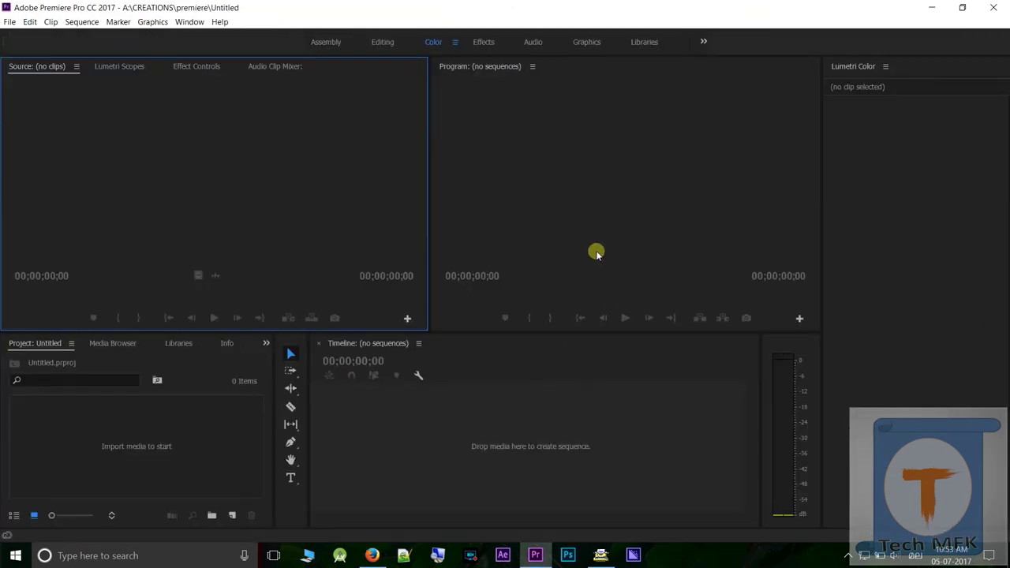
# Create Sequence 01 using the default DV-PAL preset
pyautogui.click(10, 21)
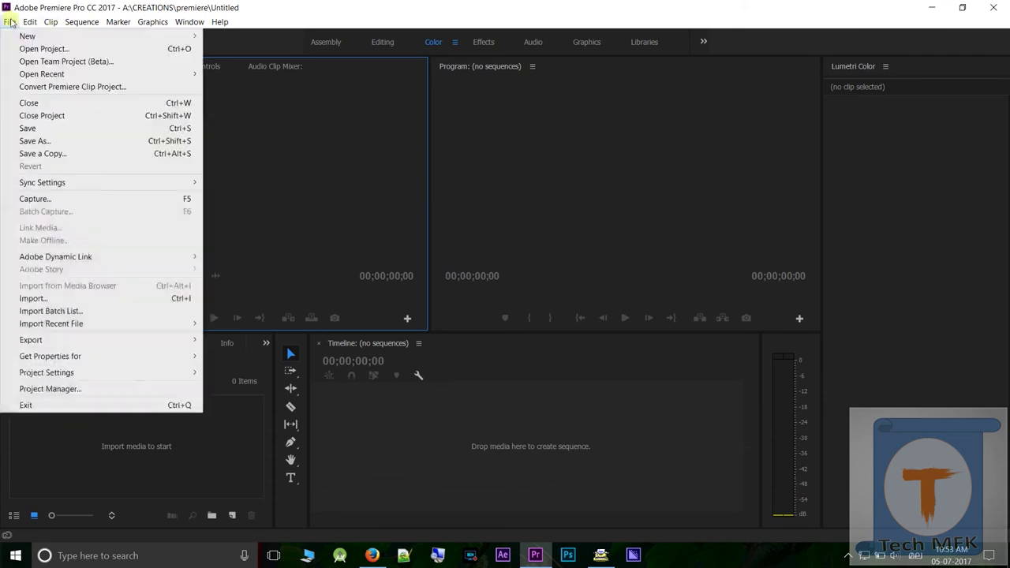
pyautogui.moveTo(147, 35)
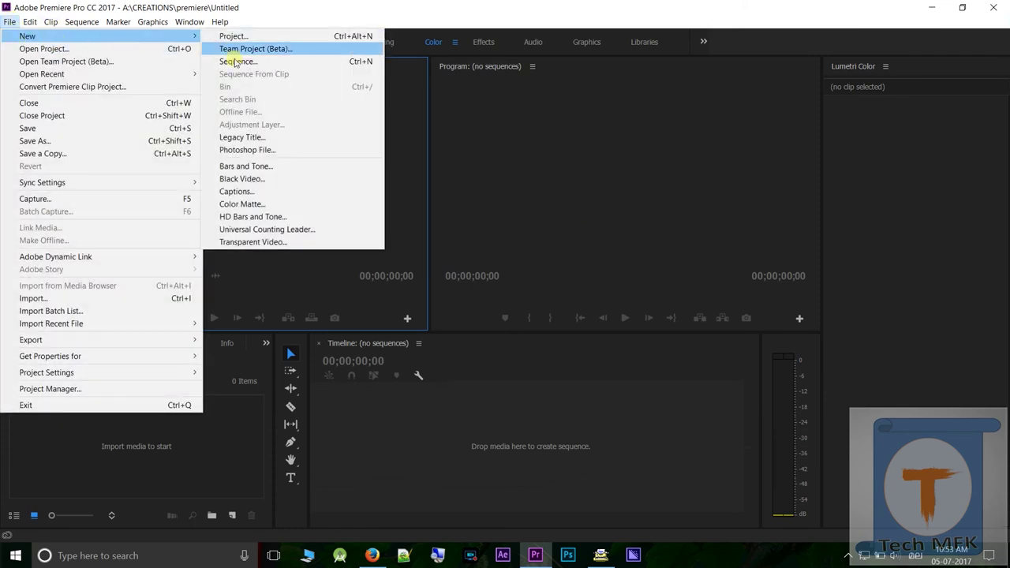
pyautogui.click(235, 61)
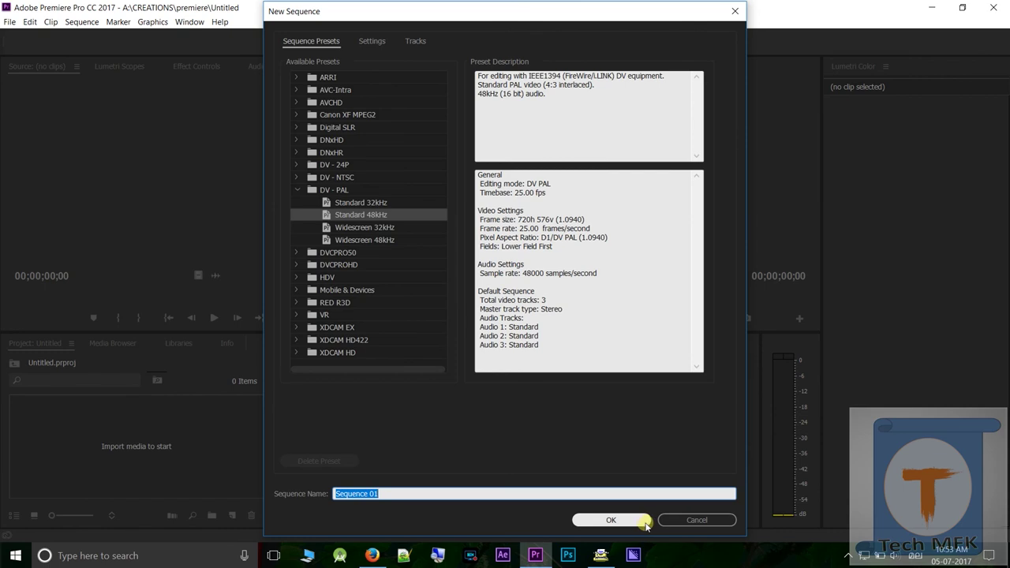
pyautogui.click(644, 521)
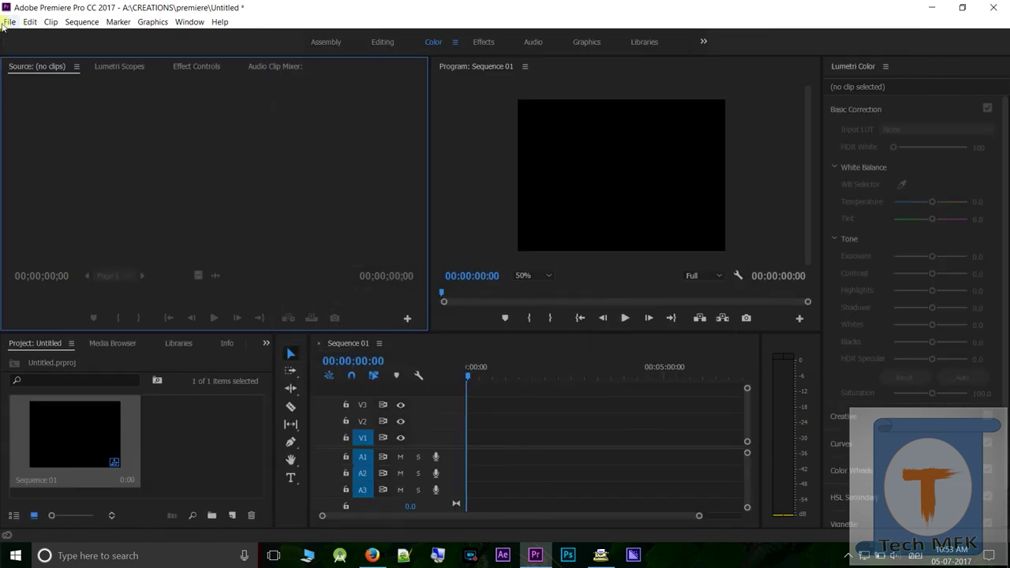
# Create a new 720×576 legacy title named Title 01
pyautogui.click(8, 22)
pyautogui.click(219, 22)
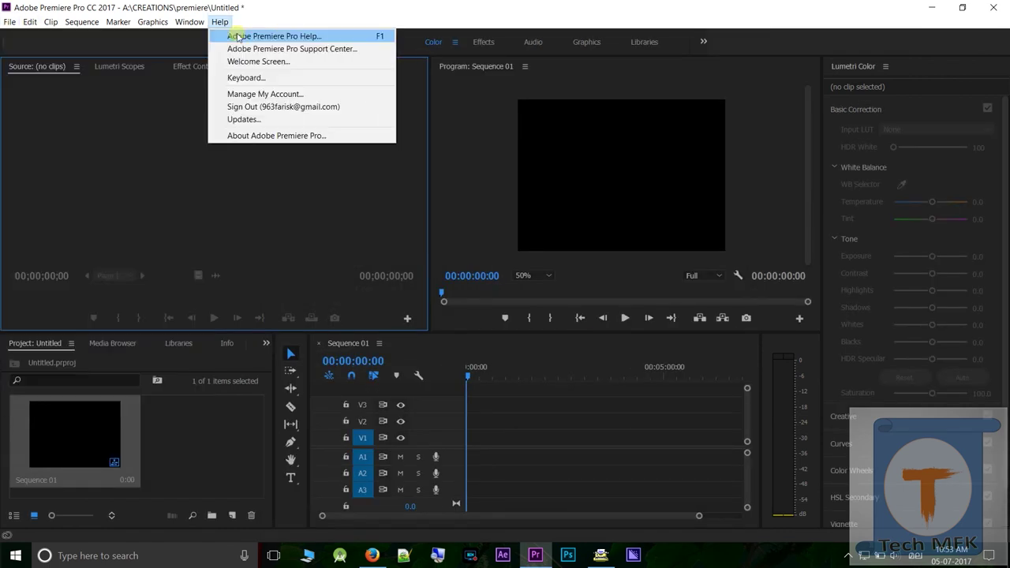
pyautogui.click(9, 22)
pyautogui.moveTo(136, 40)
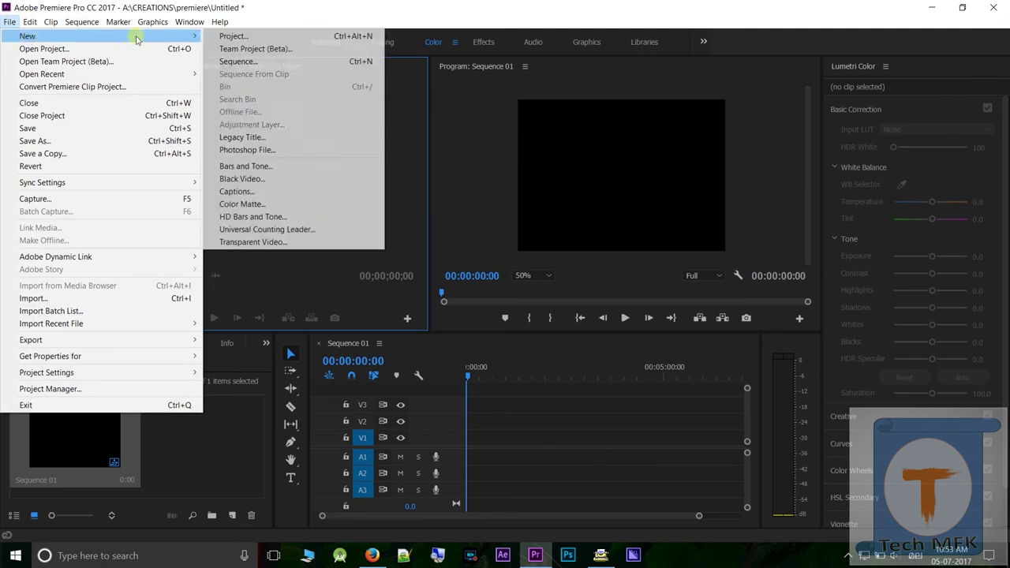
pyautogui.click(243, 137)
pyautogui.click(512, 340)
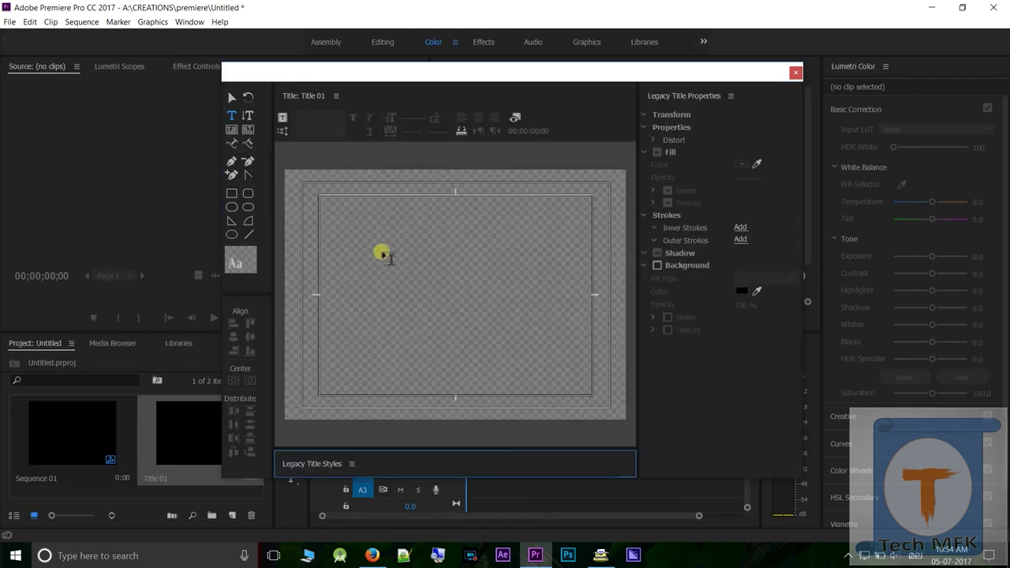
# Draw a text box on the Title 01 canvas and widen it to both sides
pyautogui.moveTo(382, 253); pyautogui.dragTo(479, 308)
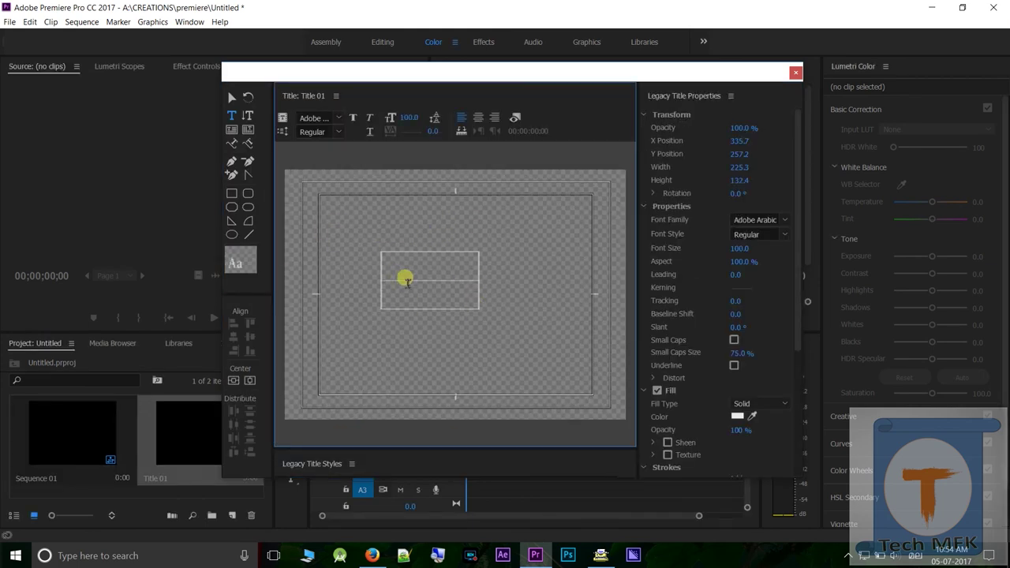
pyautogui.click(231, 97)
pyautogui.moveTo(479, 309)
pyautogui.mouseDown()
pyautogui.moveTo(574, 344)
pyautogui.moveTo(592, 340)
pyautogui.mouseUp()
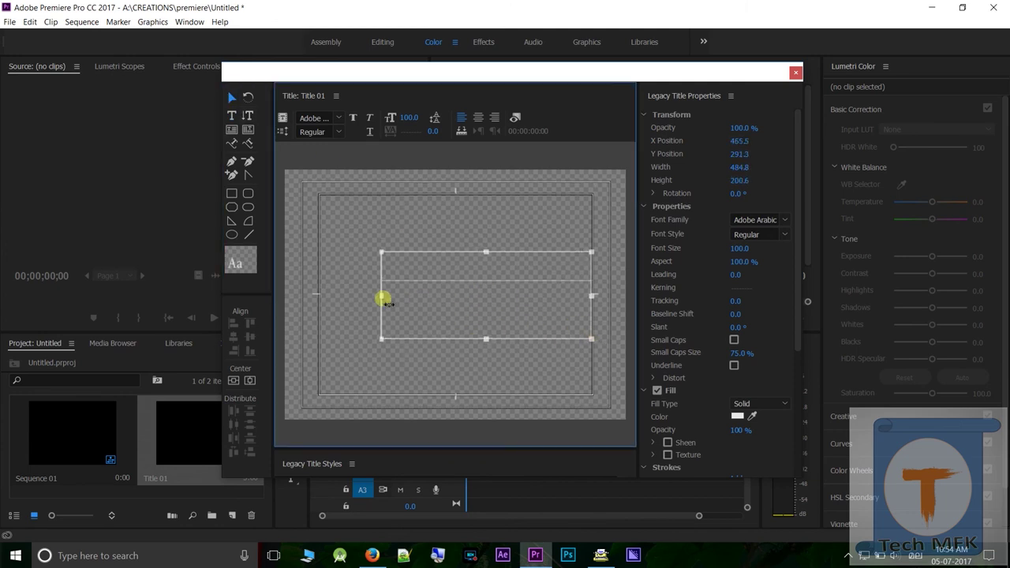
pyautogui.moveTo(383, 300); pyautogui.dragTo(332, 298)
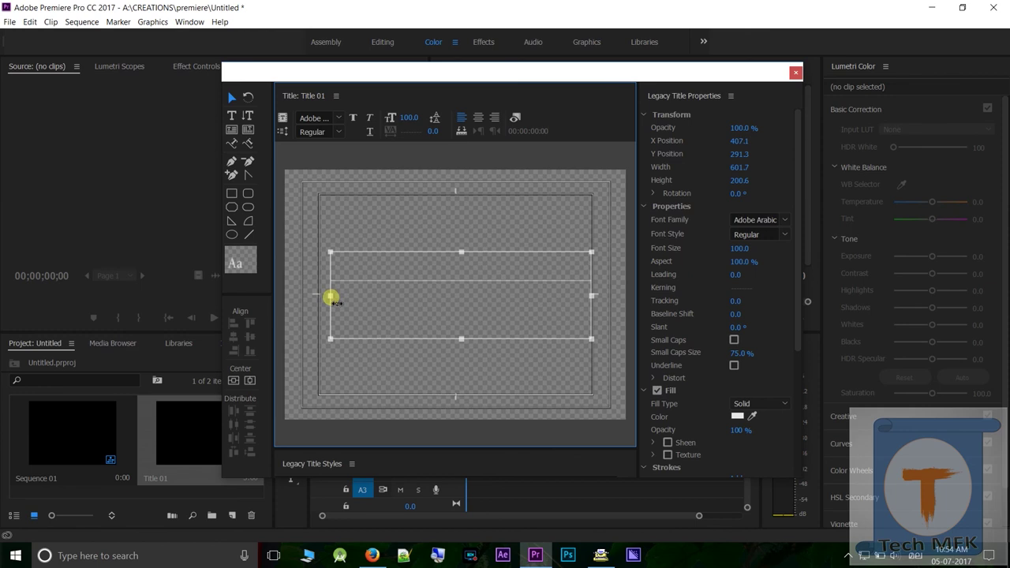
# Paste the FML-encoded phrase into the text box
pyautogui.click(232, 115)
pyautogui.click(411, 296)
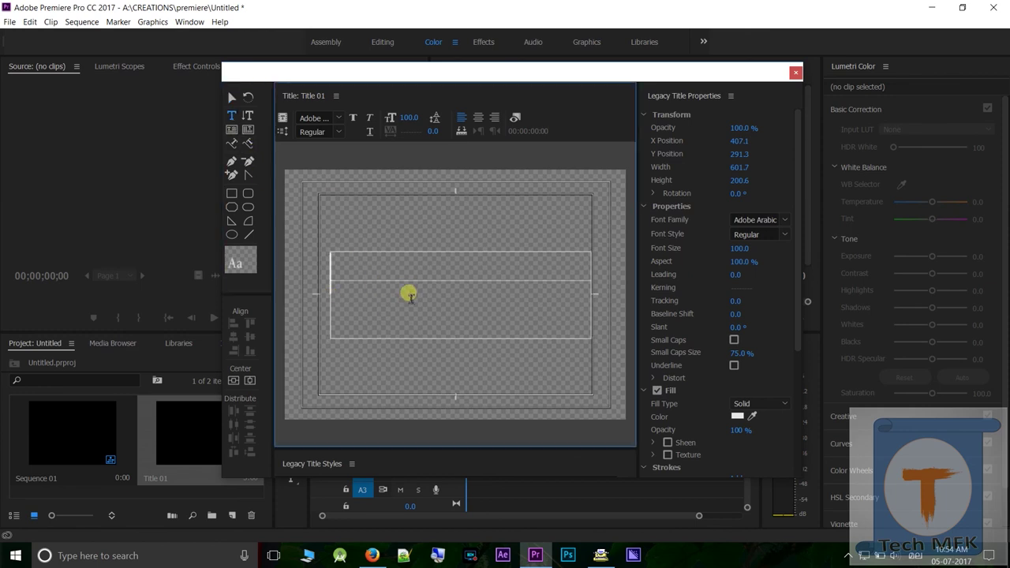
pyautogui.rightClick(367, 282)
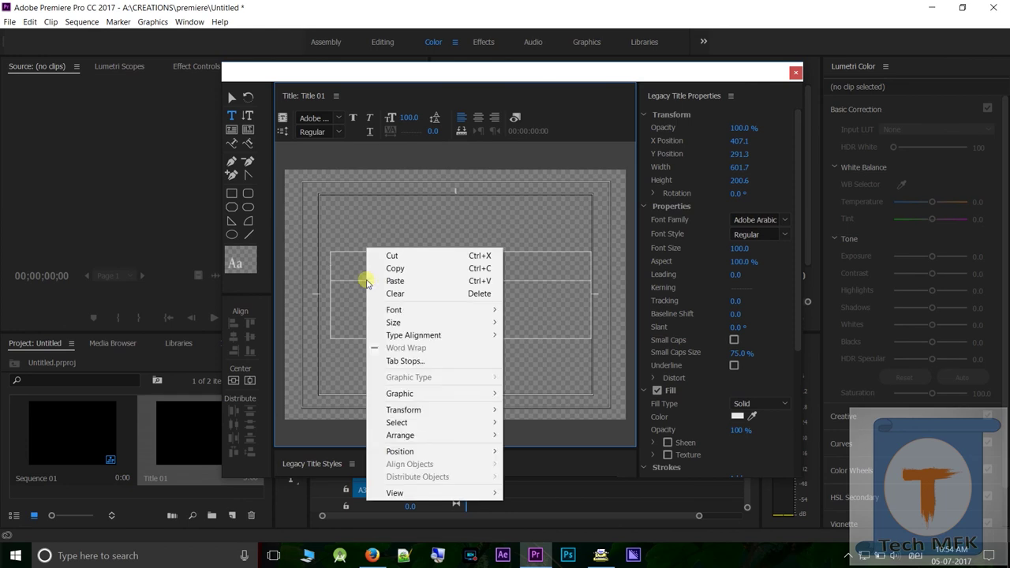
pyautogui.click(379, 281)
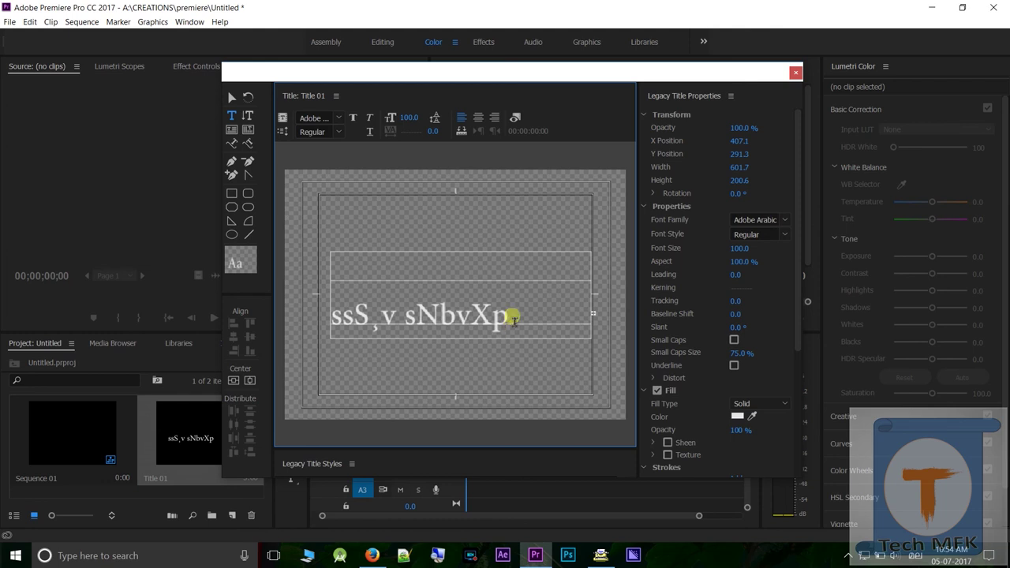
# Select the title text and set its font family to FML-Nanditha Regular
pyautogui.moveTo(513, 320); pyautogui.dragTo(334, 313)
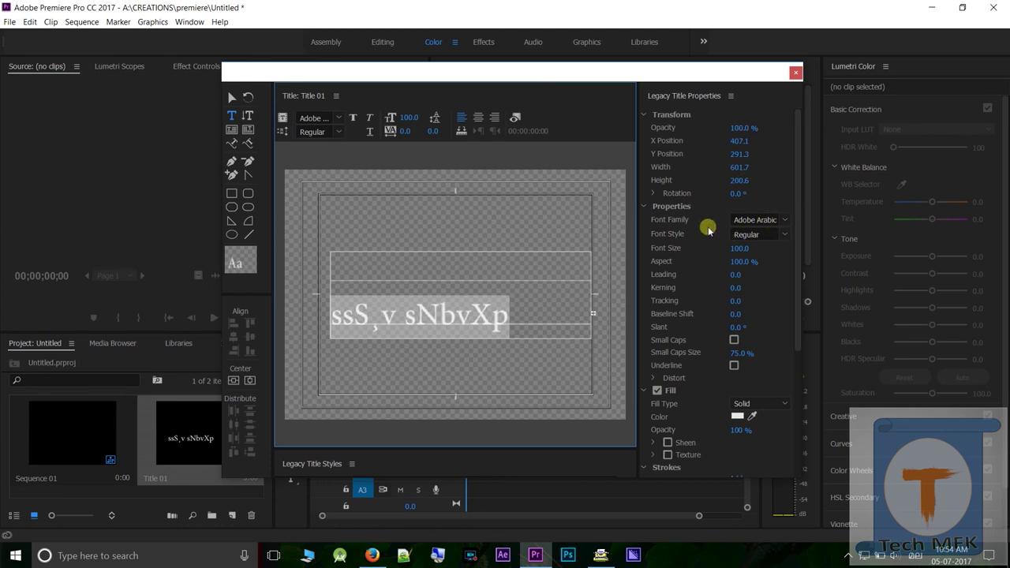
pyautogui.click(783, 223)
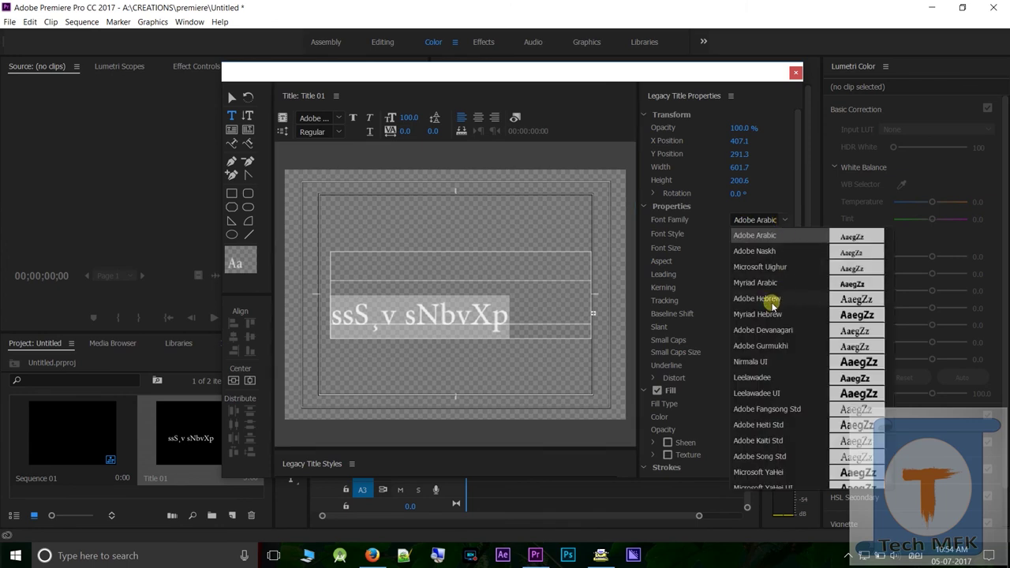
pyautogui.scroll(-2, 768, 300)
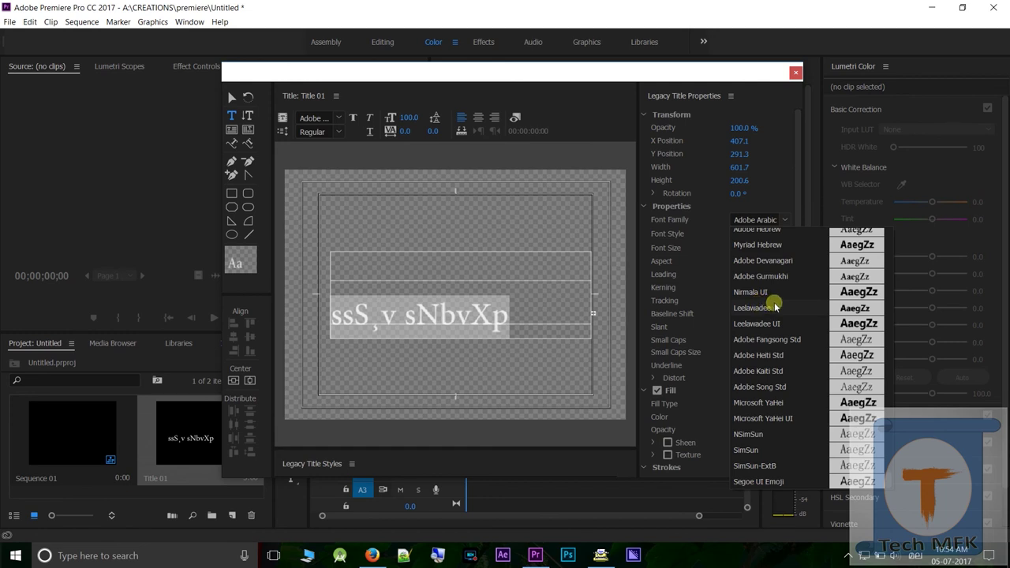
pyautogui.press('f')
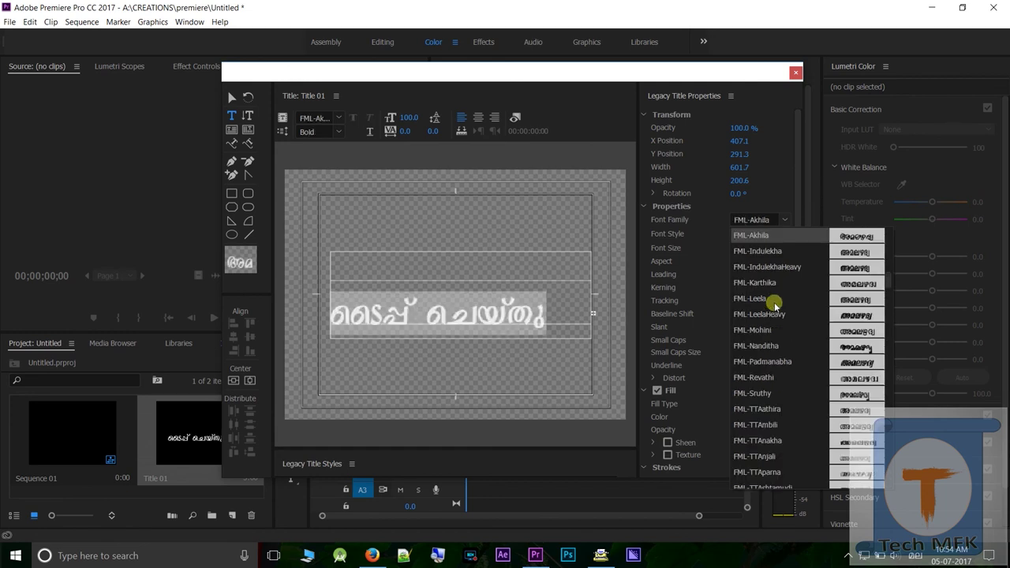
pyautogui.press('m')
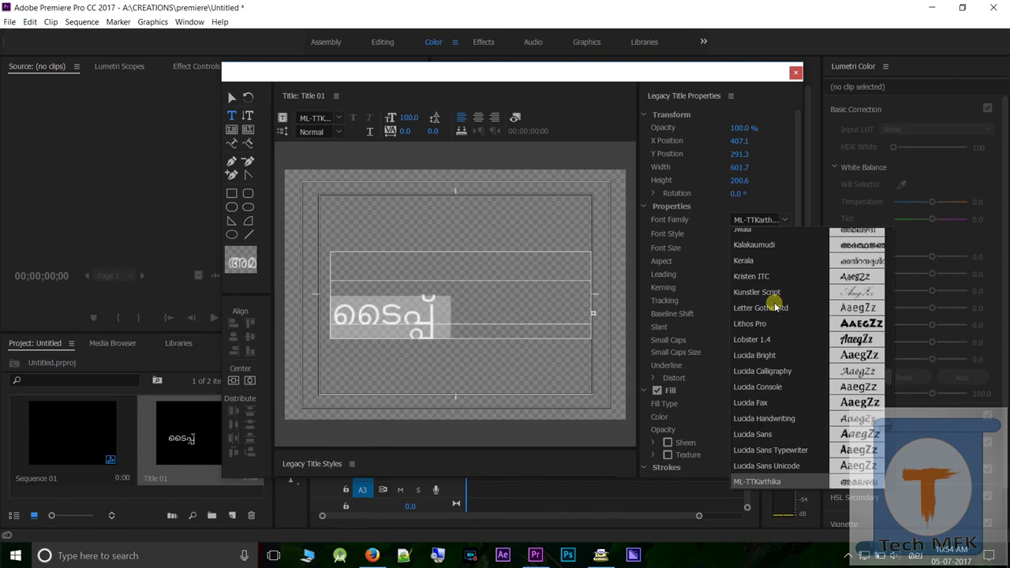
pyautogui.press('f')
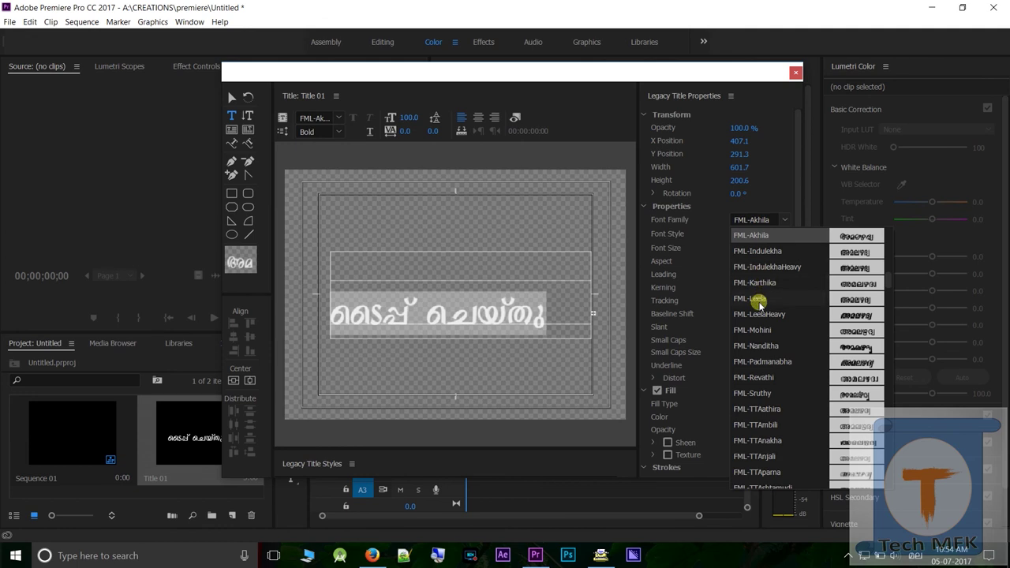
pyautogui.press('Down')
pyautogui.press('Down')
pyautogui.press('Down')
pyautogui.press('Down')
pyautogui.press('Down')
pyautogui.press('Down')
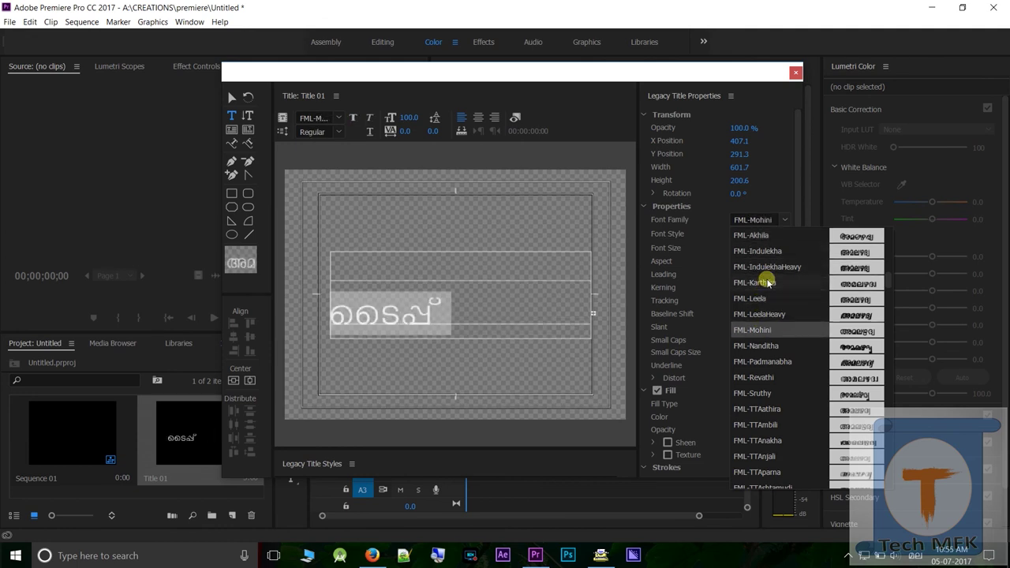
pyautogui.press('Down')
pyautogui.press('Return')
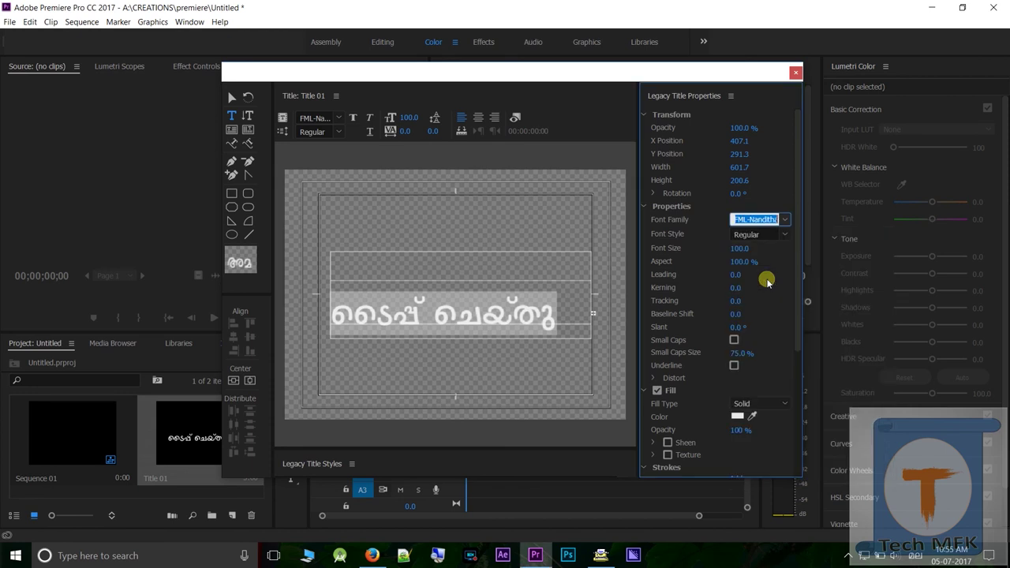